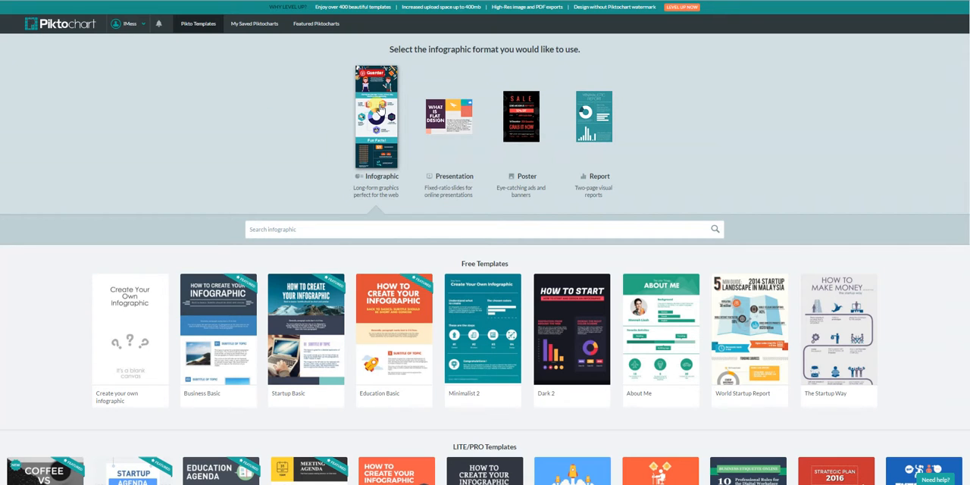
Browse the free and LITE/PRO infographic templates in the gallery.
scroll(286, 203, "down", 1)
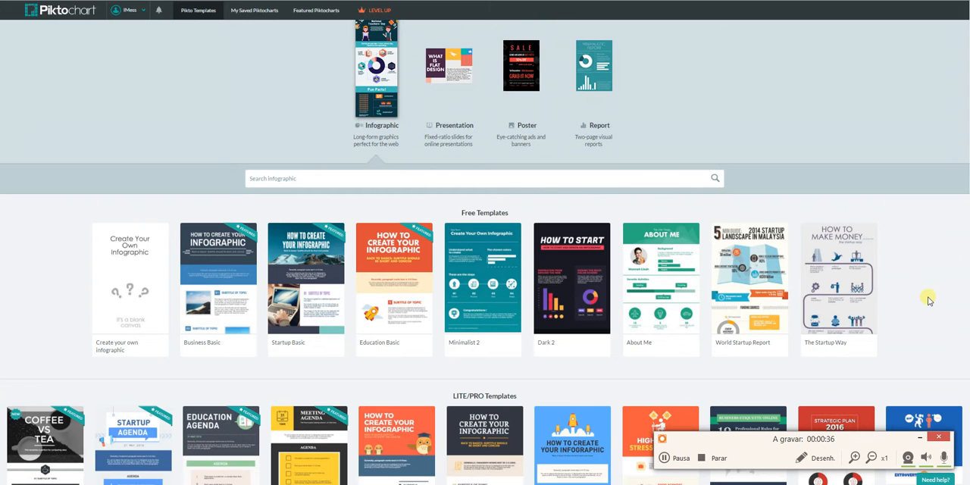
scroll(927, 297, "down", 5)
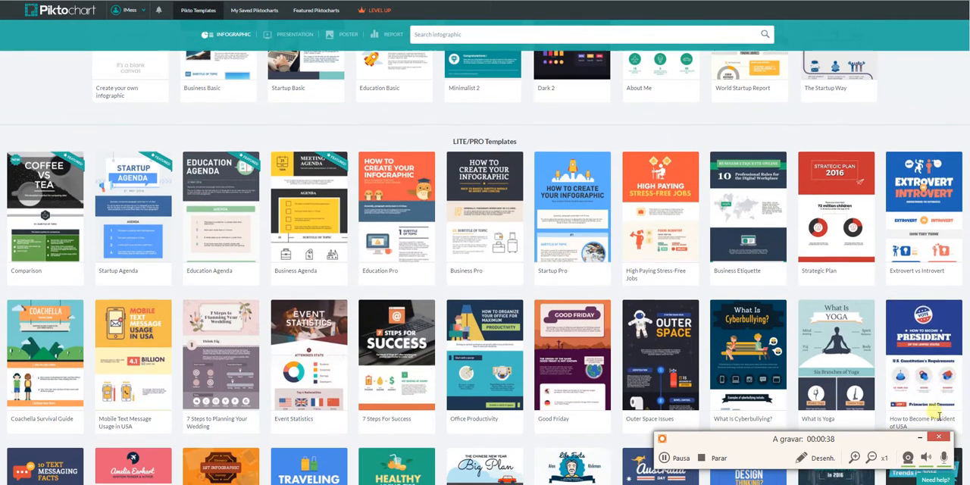
left_click(919, 442)
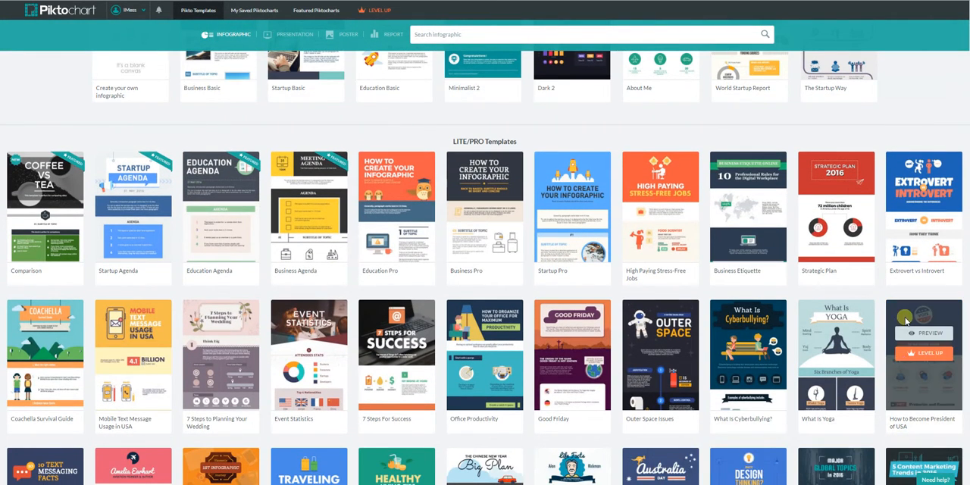
scroll(905, 321, "down", 3)
scroll(905, 321, "up", 3)
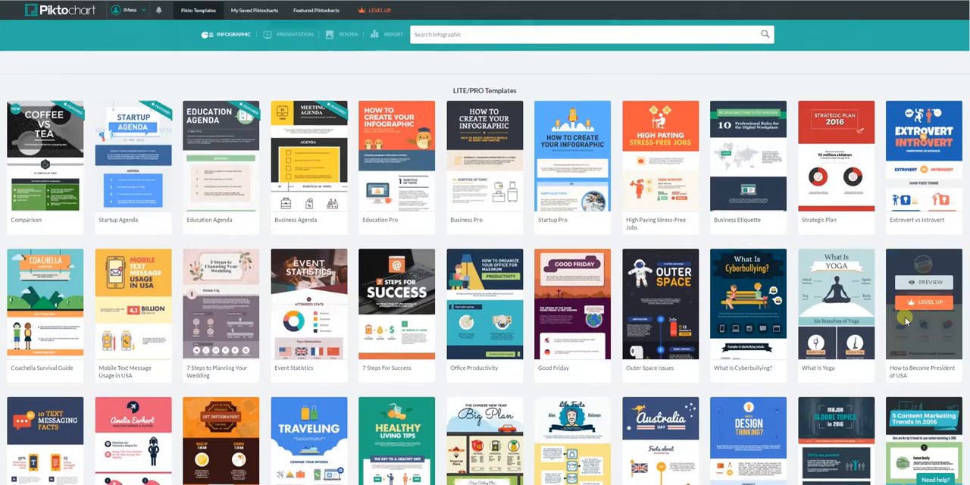
scroll(906, 320, "down", 10)
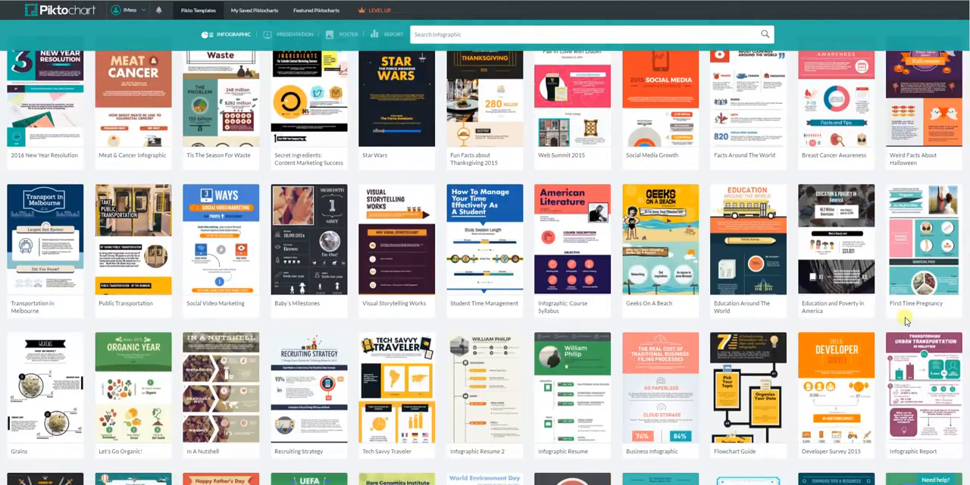
scroll(906, 320, "down", 6)
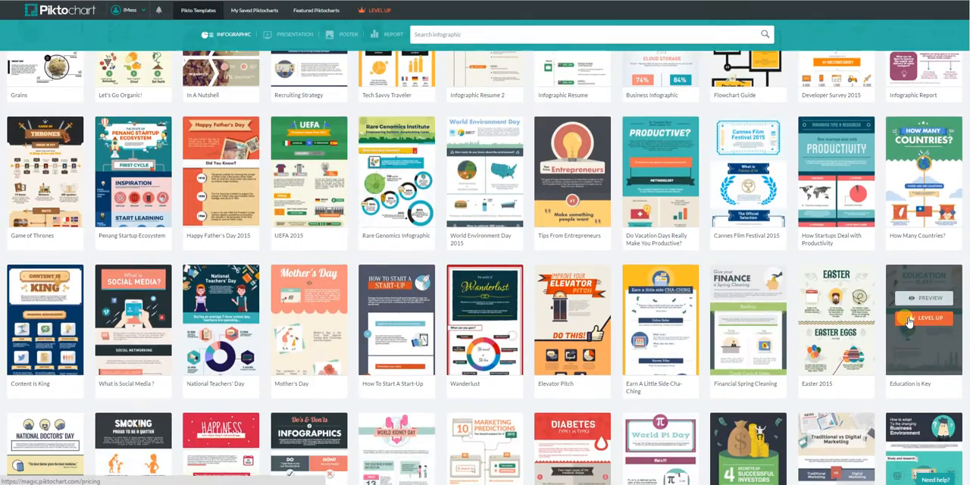
Start a new infographic from the blank "Create your own infographic" template among the free templates.
scroll(907, 321, "up", 10)
scroll(909, 321, "up", 10)
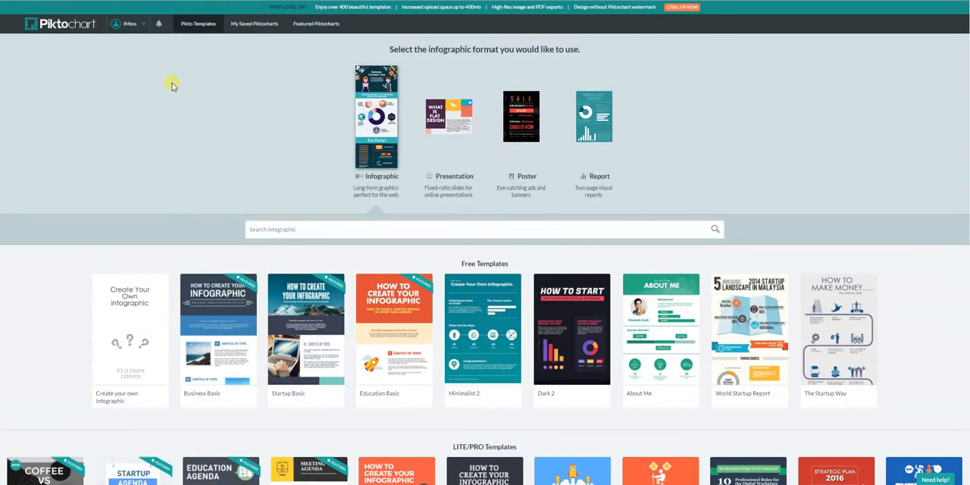
scroll(173, 88, "down", 2)
mouse_move(139, 180)
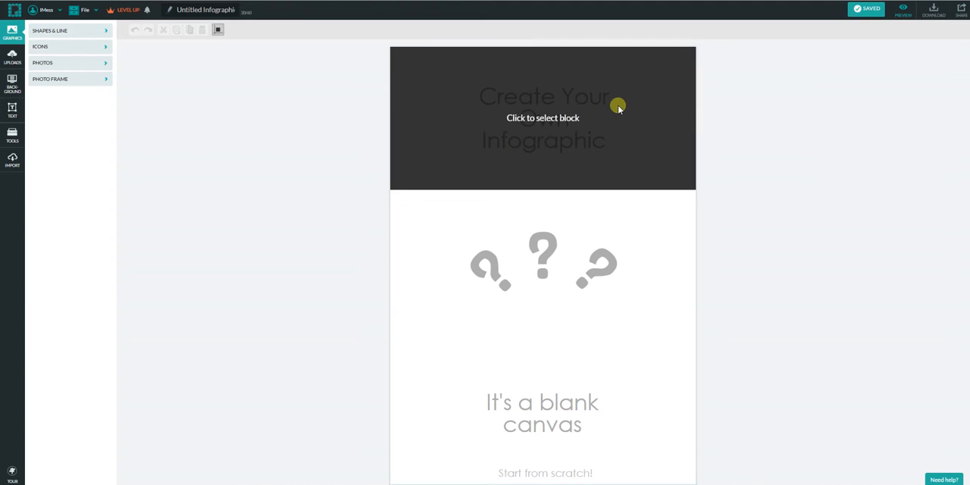
Select the top block of the infographic and extend its height downward in two stages.
left_click(622, 159)
left_click_drag(554, 184, 579, 203)
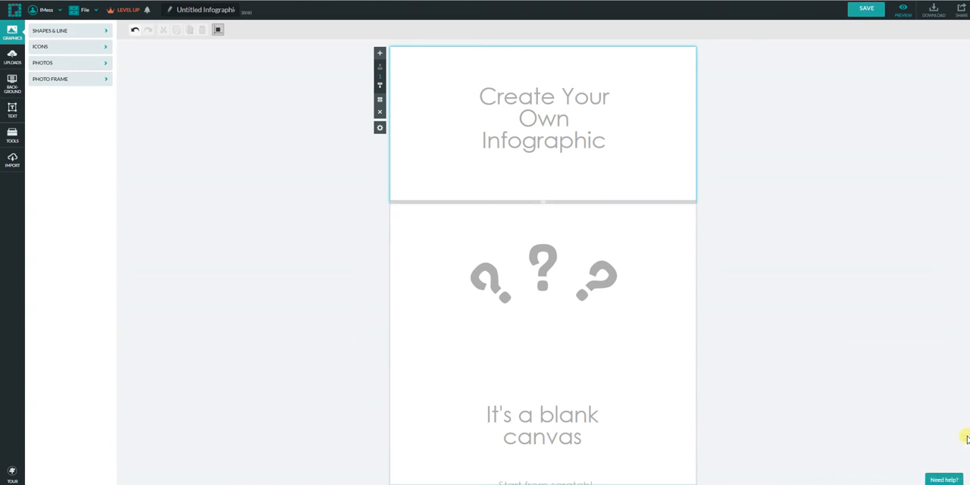
left_click(966, 438)
left_click(965, 446)
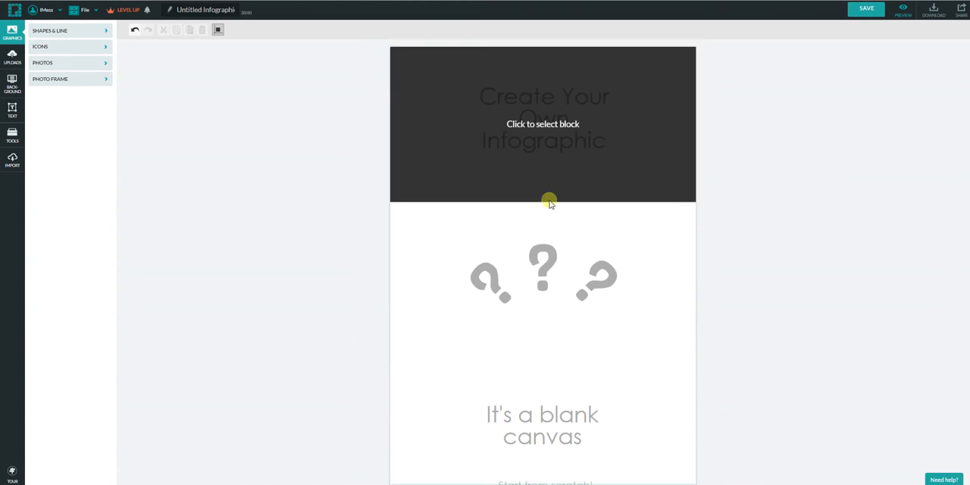
left_click(550, 201)
left_click_drag(547, 197, 544, 221)
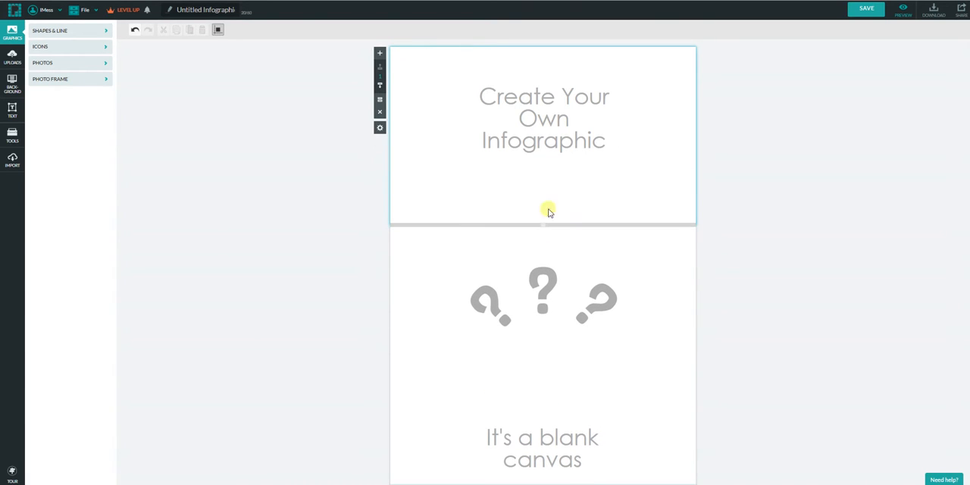
Move the title text slightly lower in the top block and replace its wording with TEST.
left_click(551, 134)
mouse_move(558, 113)
left_mouse_down()
mouse_move(515, 178)
mouse_move(554, 143)
mouse_move(541, 91)
mouse_move(561, 124)
mouse_move(558, 110)
mouse_move(557, 125)
left_mouse_up()
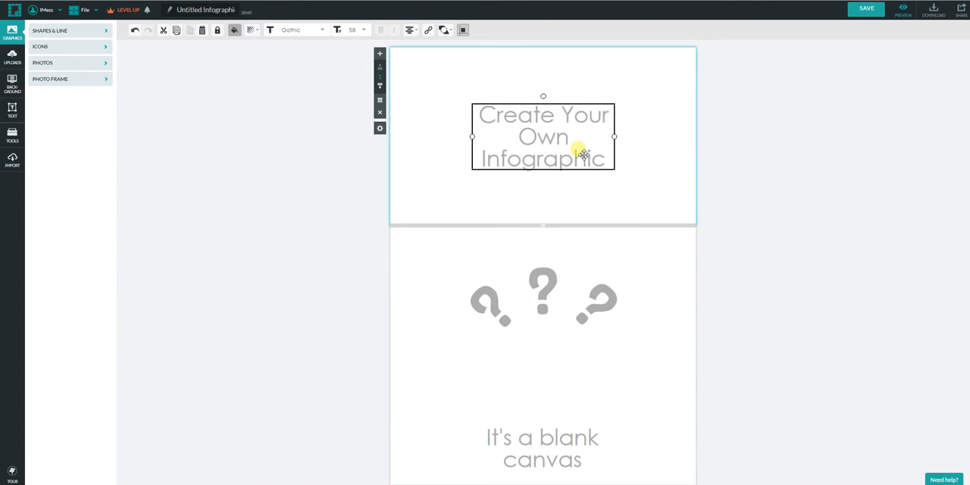
double_click(583, 154)
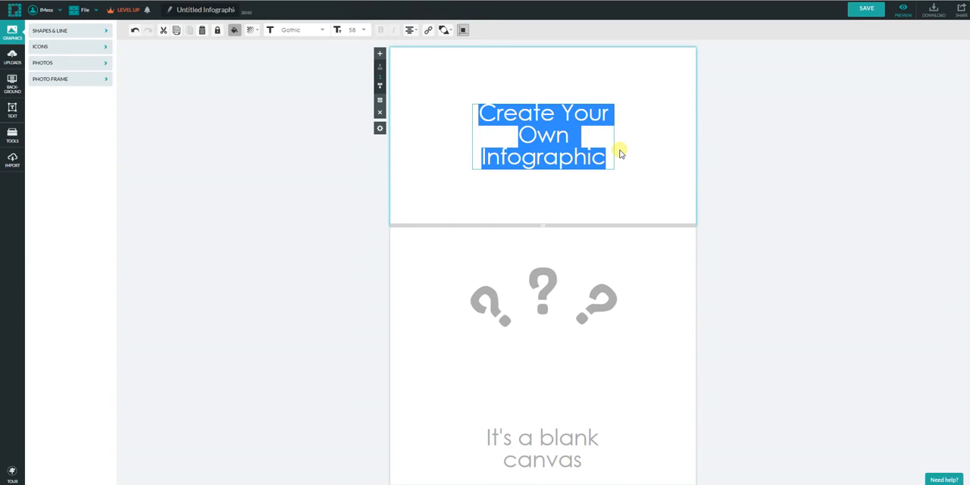
key("BackSpace")
type("tEST")
key("BackSpace")
key("BackSpace")
key("BackSpace")
key("BackSpace")
type("TEST")
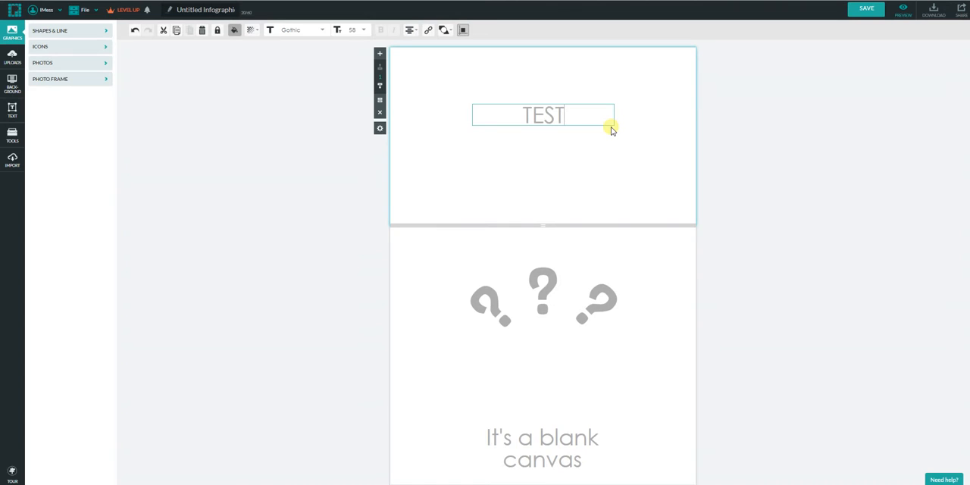
left_click(604, 172)
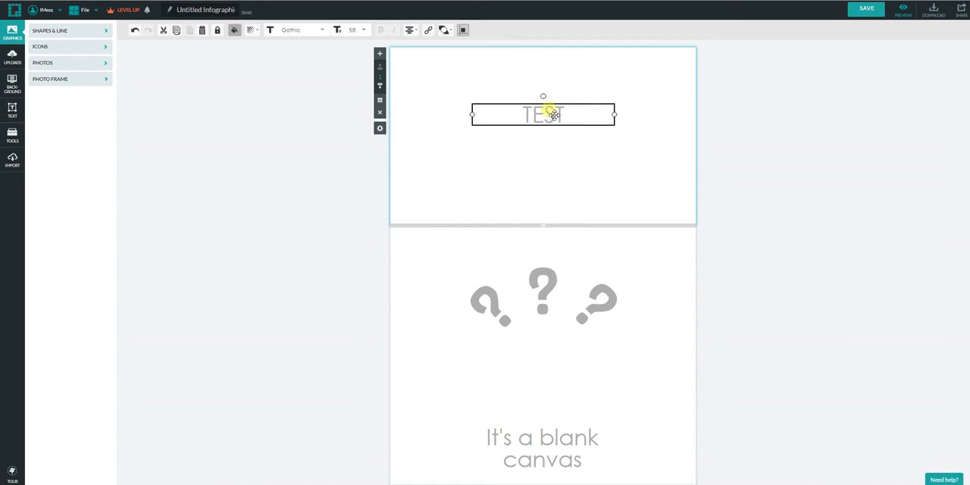
Set the font of the TEST title to Titan.
double_click(568, 117)
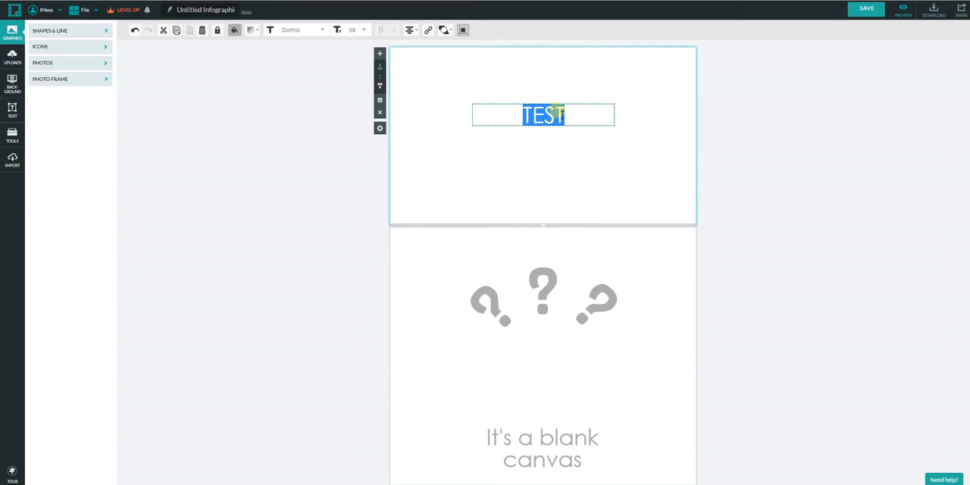
left_click(323, 32)
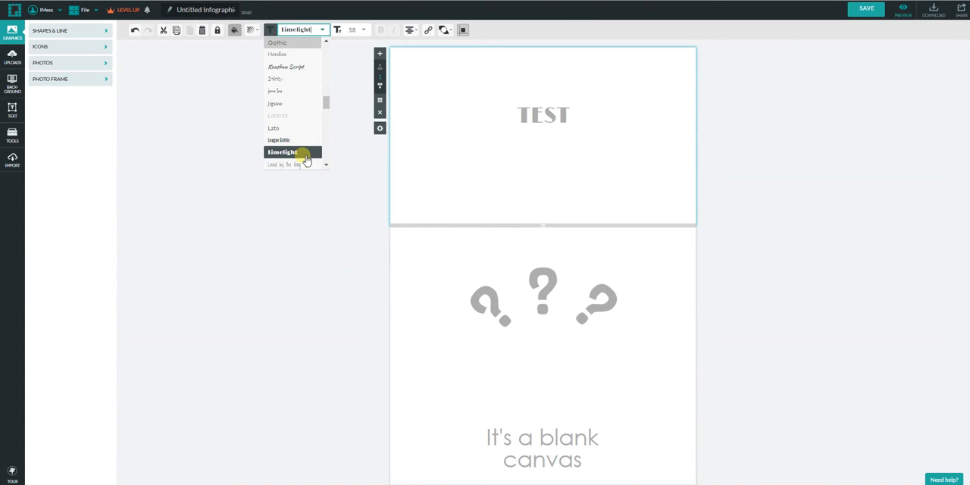
scroll(305, 160, "down", 10)
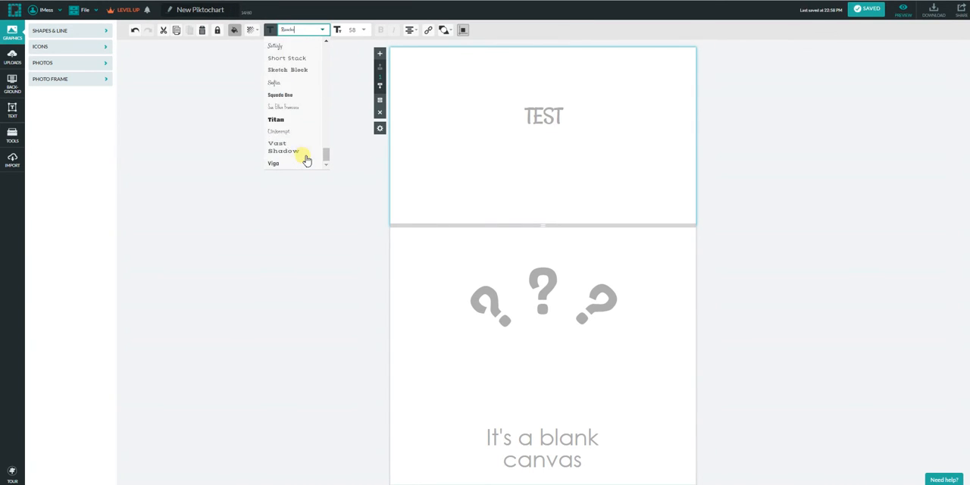
left_click(298, 120)
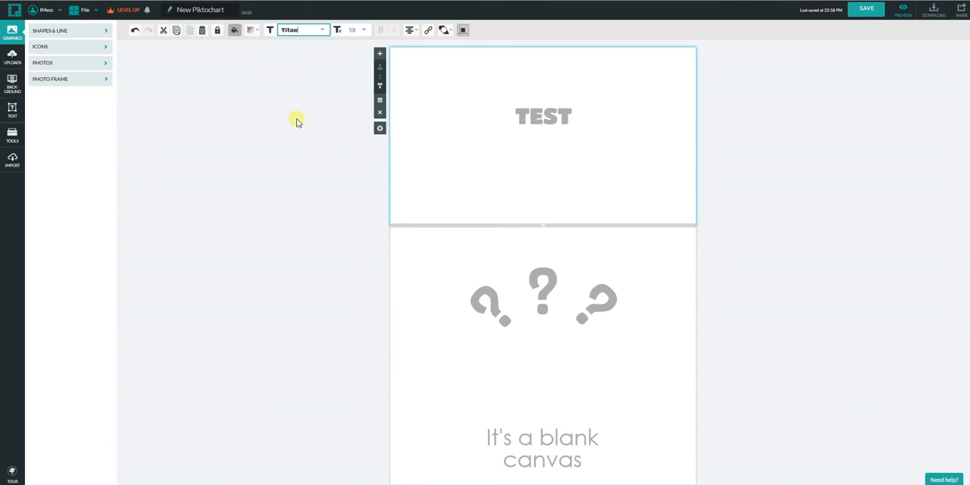
Try other fonts on the TEST title and settle on Oswald.
left_click(322, 30)
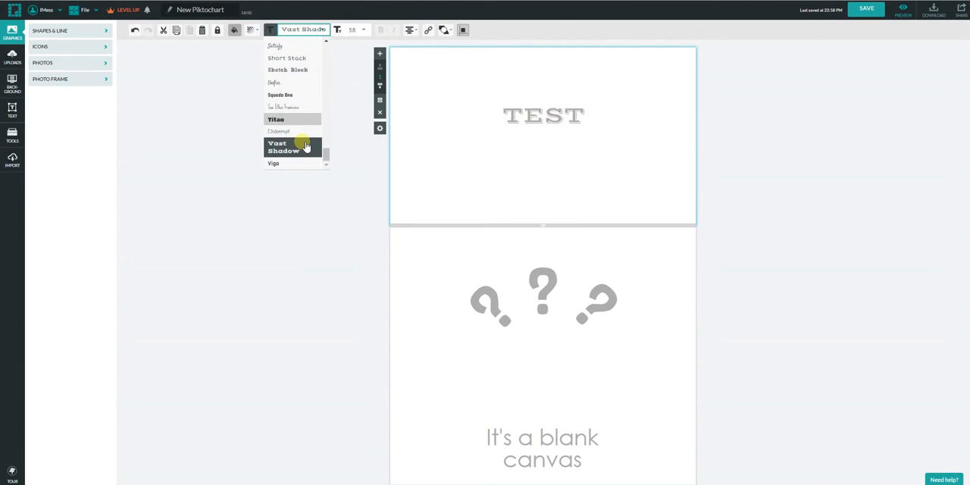
left_click(290, 169)
left_click(324, 31)
scroll(307, 110, "up", 2)
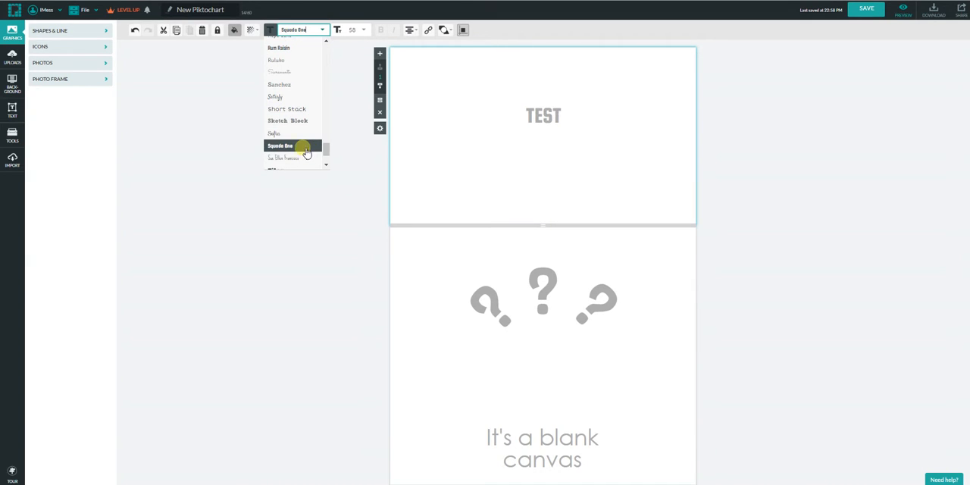
scroll(301, 106, "up", 3)
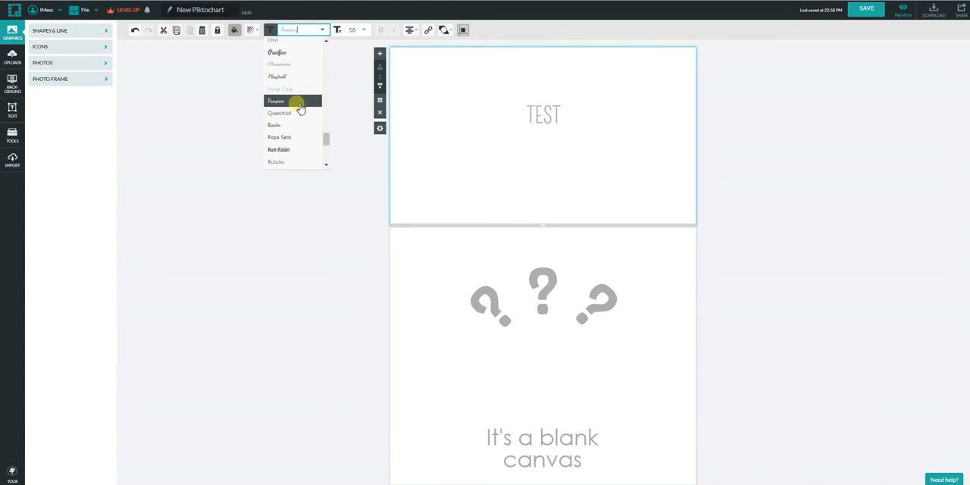
scroll(301, 106, "up", 2)
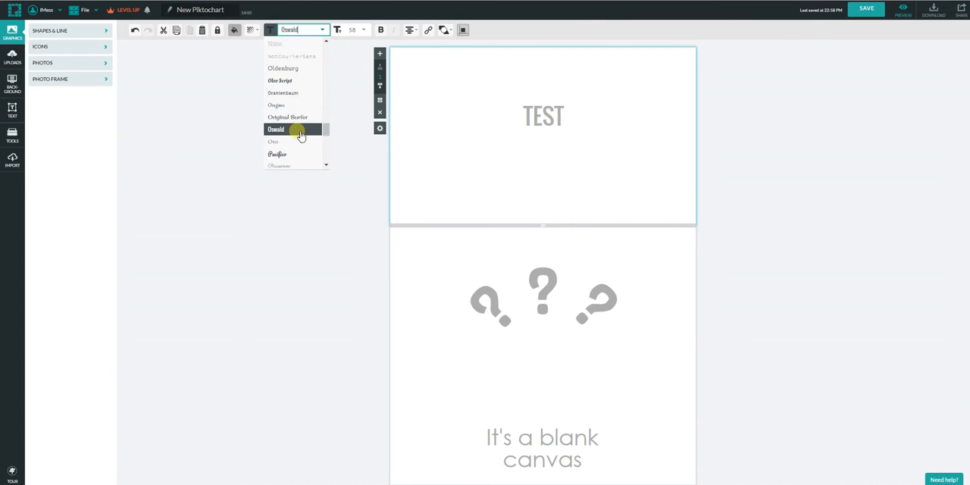
left_click(301, 135)
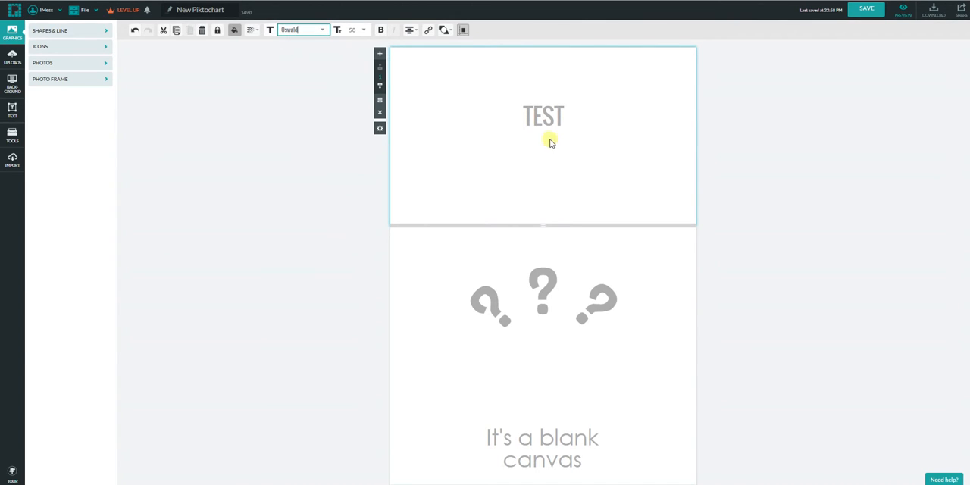
Set the TEST title's text colour to white (#FFFFFF) and its font size to 95.
left_click_drag(578, 126, 502, 119)
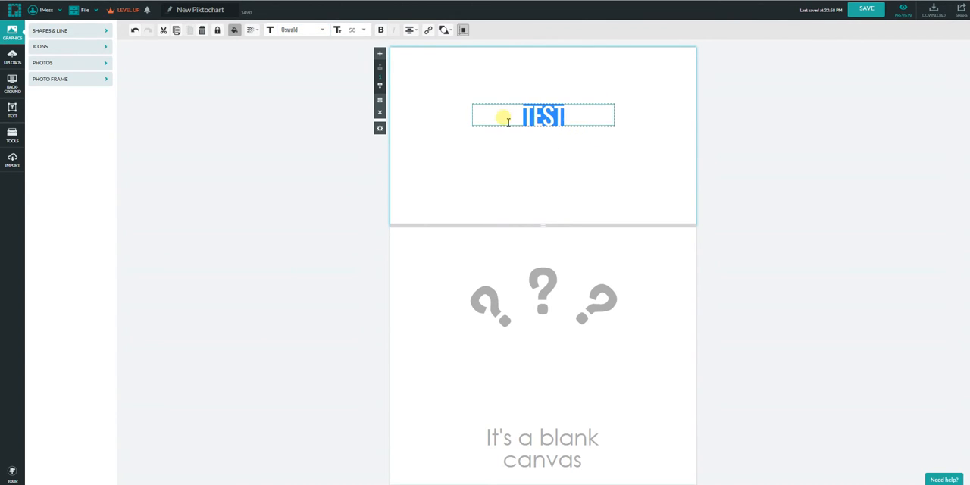
left_click(234, 29)
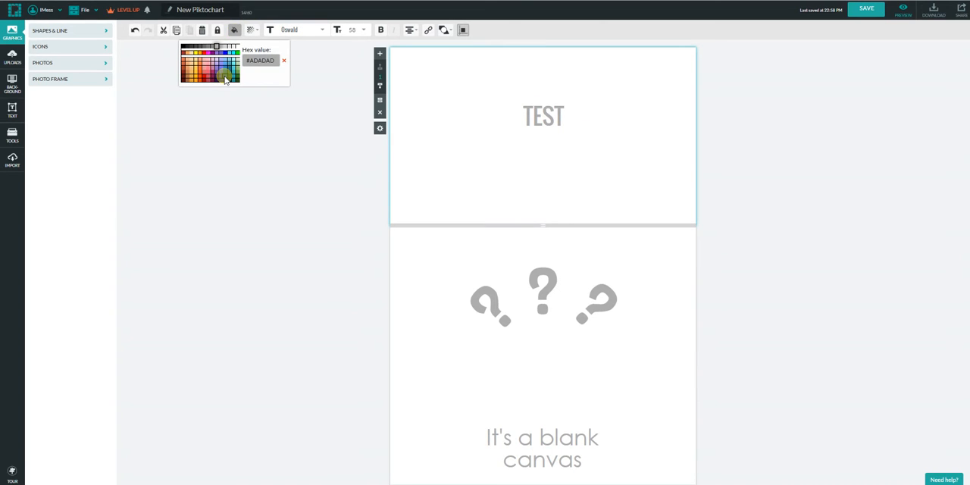
left_click(238, 48)
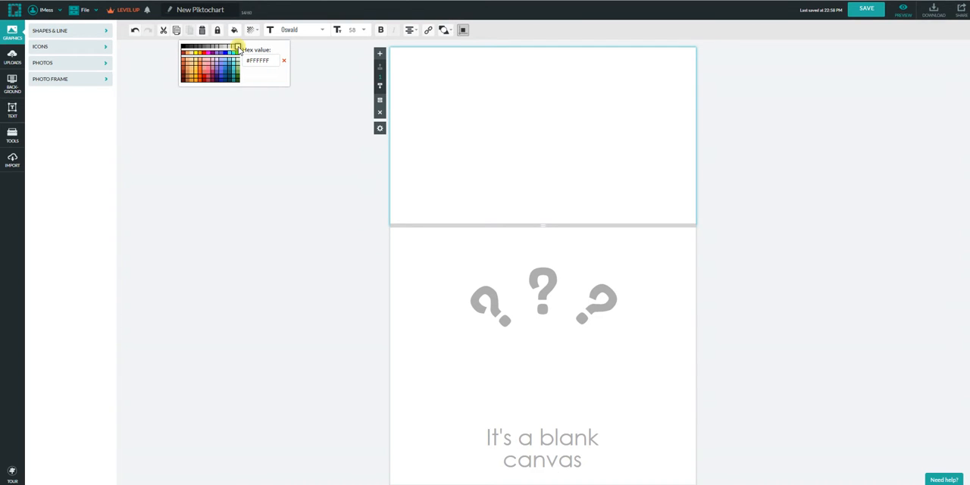
left_click(365, 29)
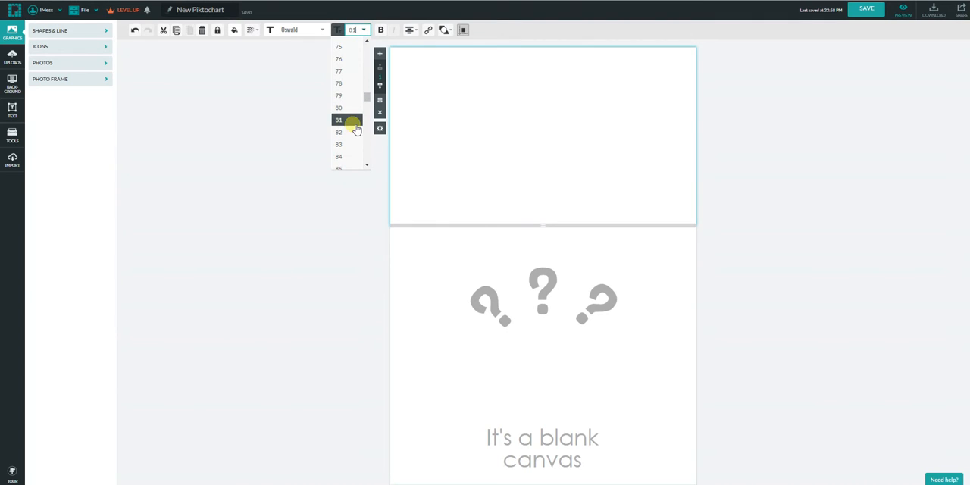
scroll(350, 151, "down", 5)
left_click(343, 138)
Set the top block title's text colour to dark grey #424242 and its font size to 164.
left_click(234, 30)
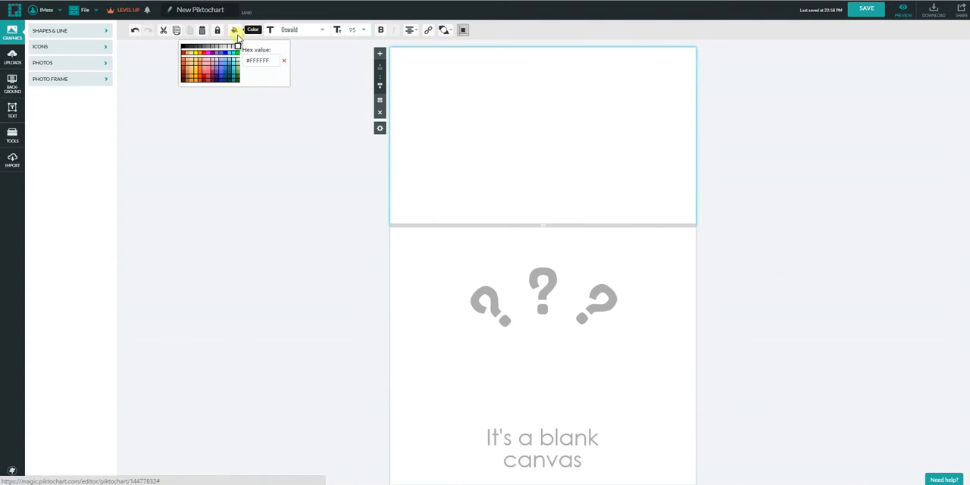
left_click(195, 48)
left_click_drag(577, 123, 488, 120)
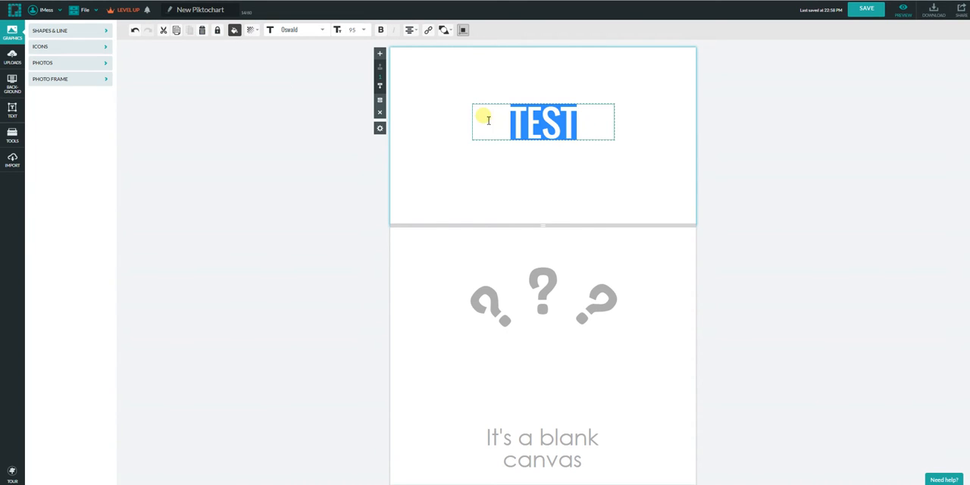
left_click(364, 30)
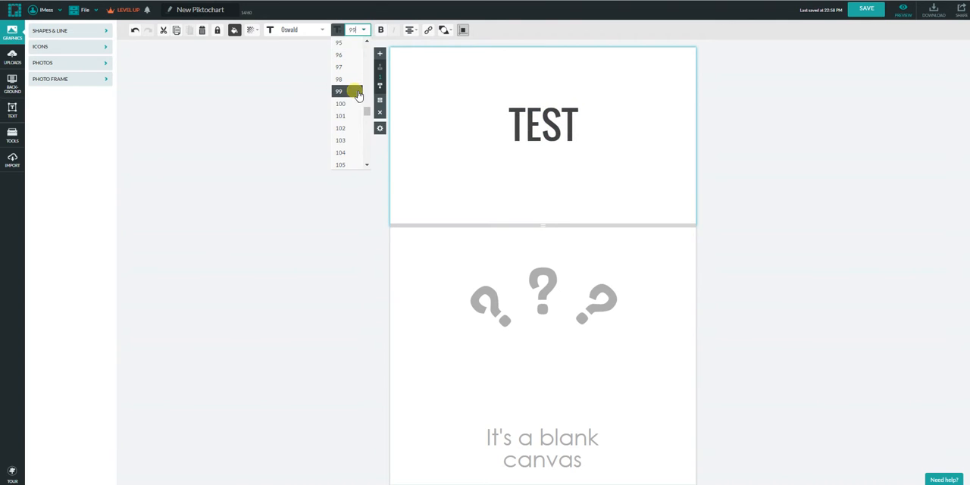
scroll(360, 132, "down", 3)
scroll(357, 103, "down", 6)
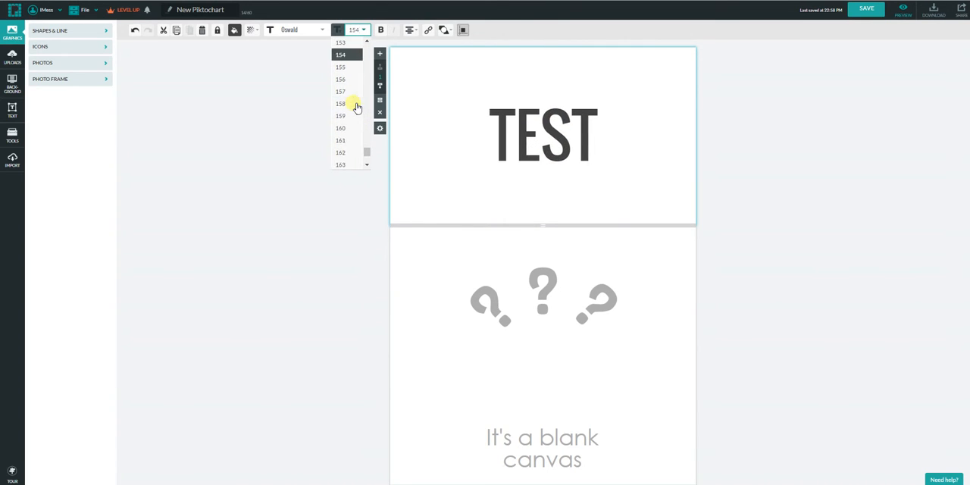
scroll(357, 107, "down", 2)
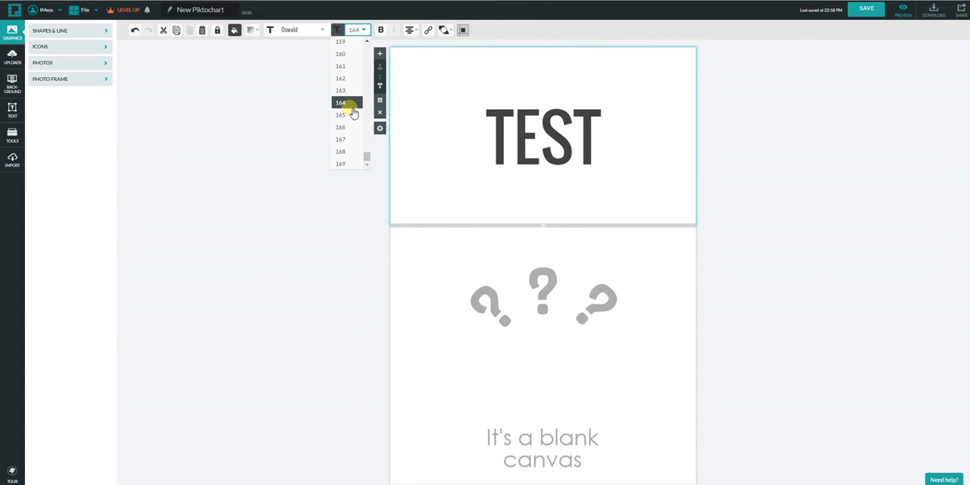
left_click(350, 106)
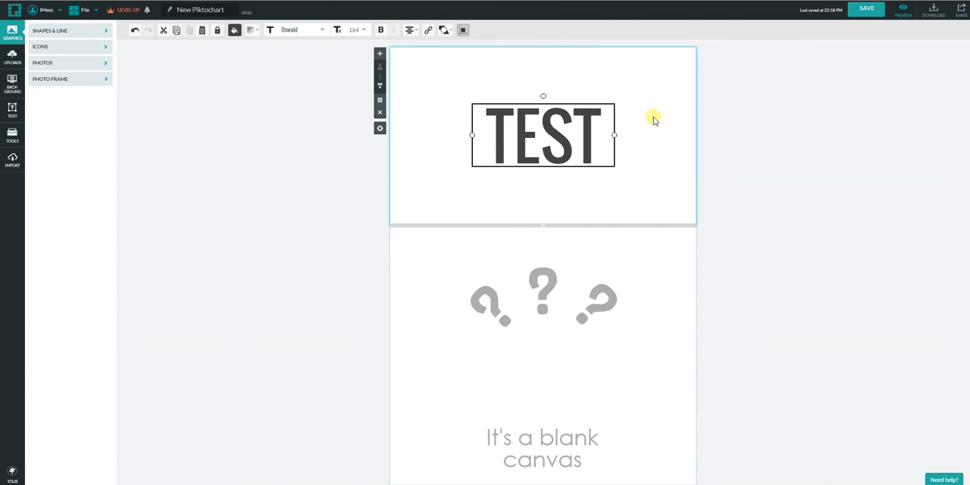
left_click(629, 72)
Set the text colour of the top block's TEST title to white and deselect the title.
left_click(569, 154)
left_click(234, 30)
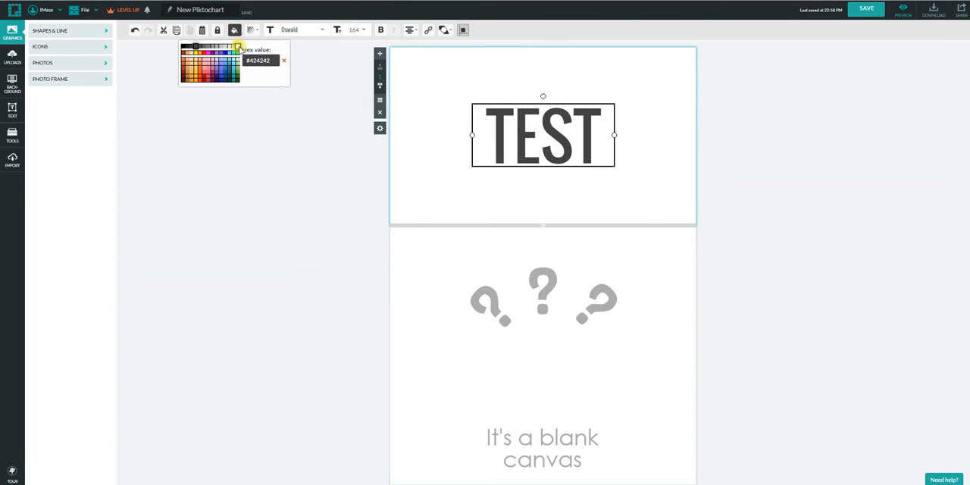
left_click(238, 47)
left_click(453, 77)
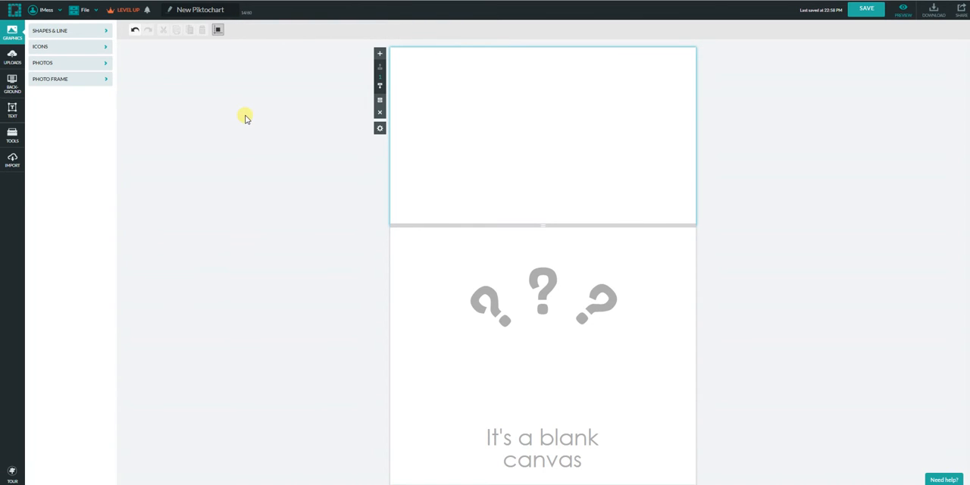
Set the top block's background colour to dark blue #134E84.
left_click(23, 84)
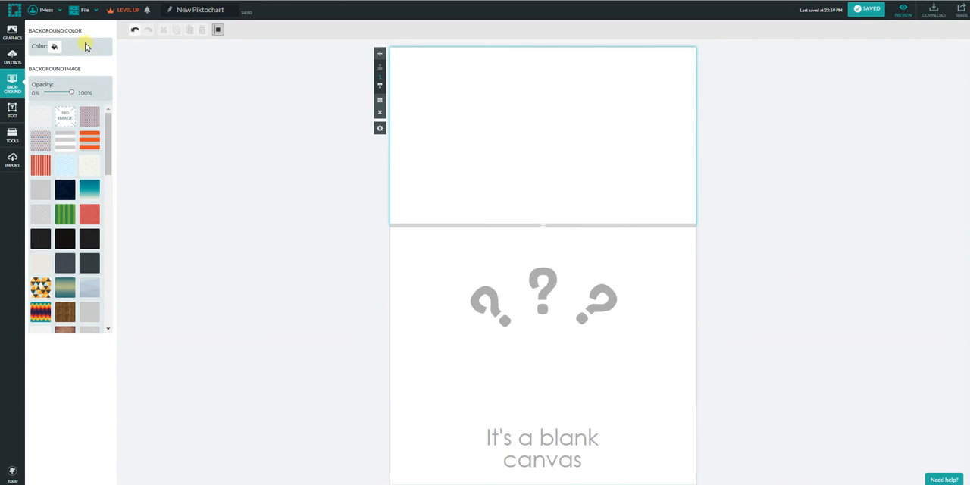
left_click(55, 46)
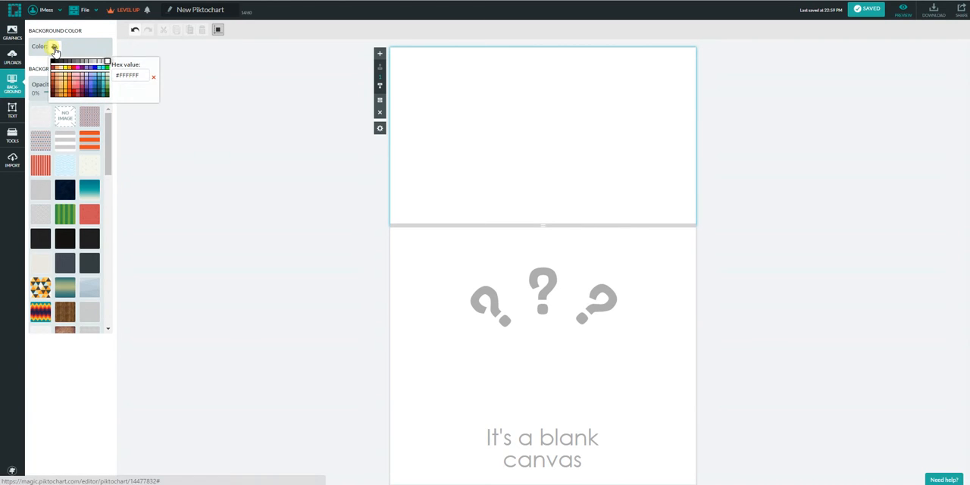
left_click(95, 93)
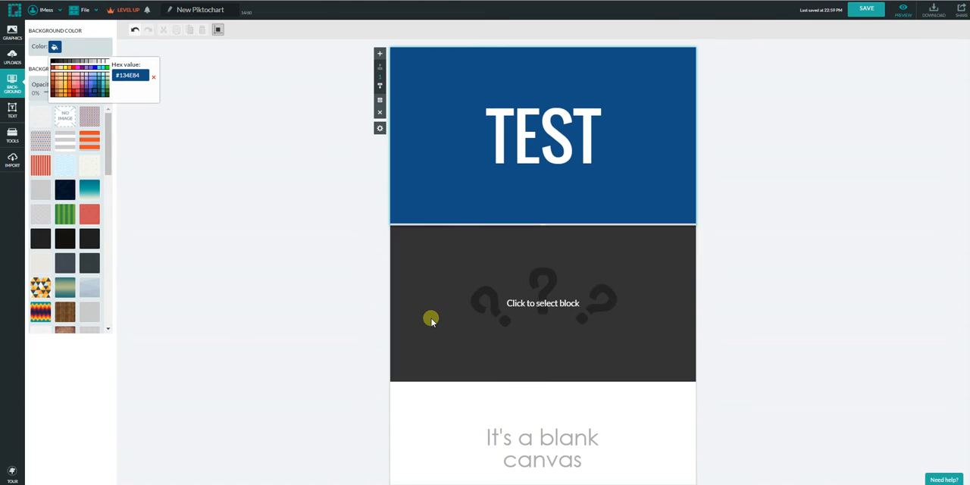
left_click(238, 187)
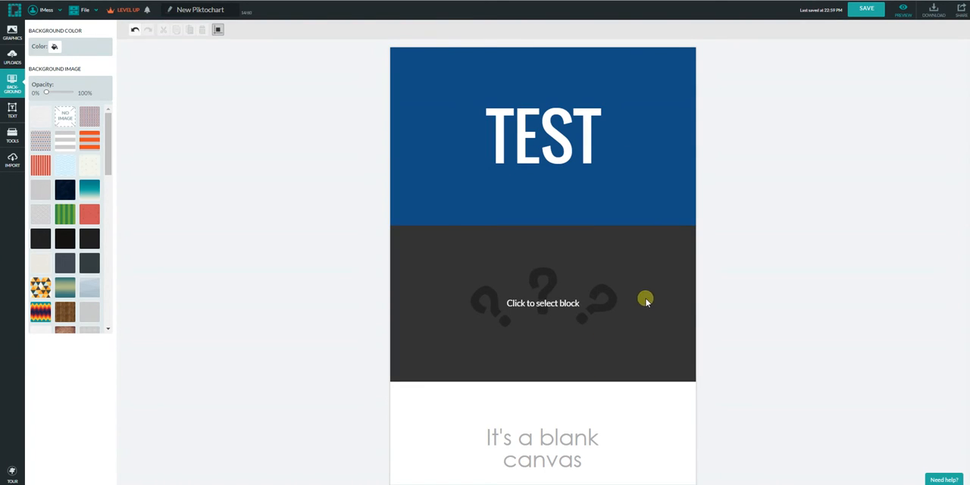
Delete the three grey question marks from the second block.
left_click(613, 306)
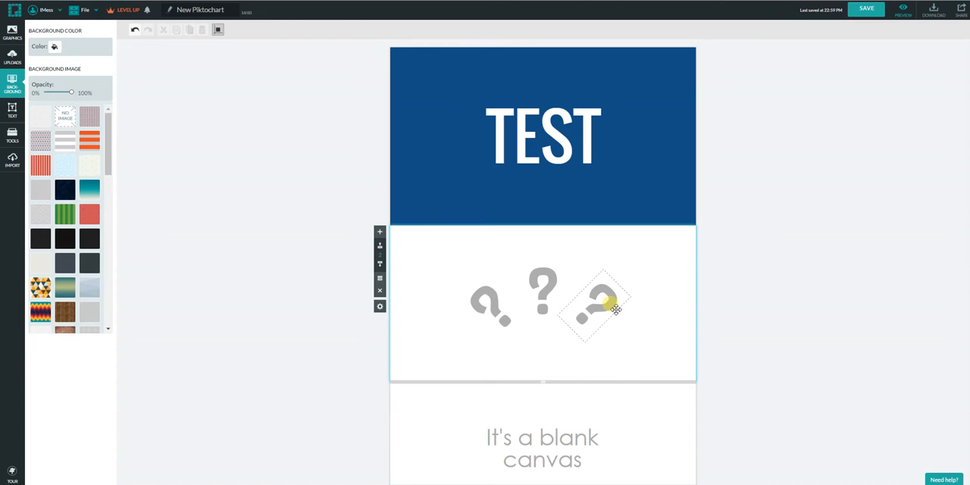
left_click(597, 300)
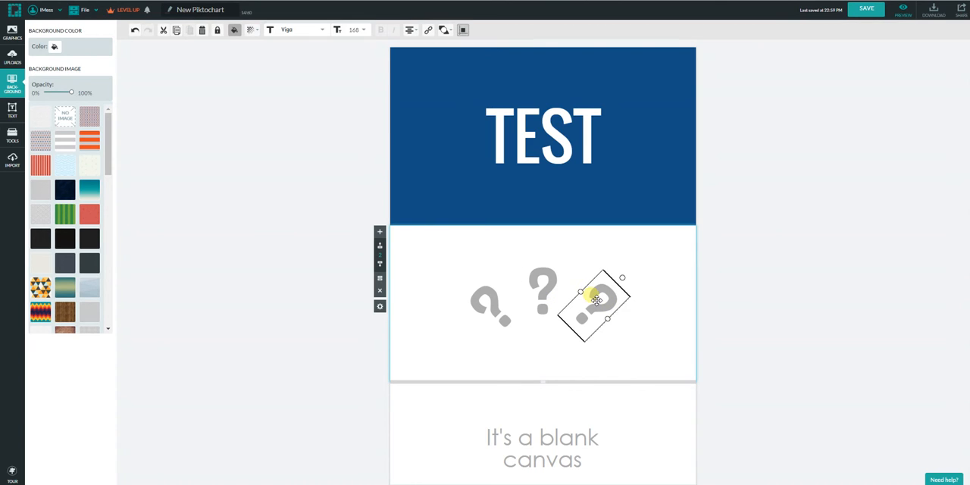
left_click(550, 282)
left_click(490, 305)
left_click(545, 277)
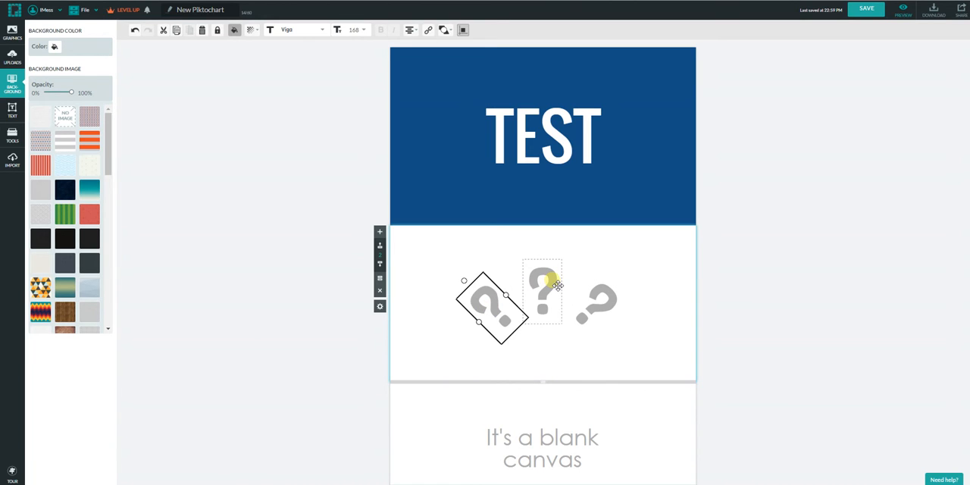
left_click(606, 304)
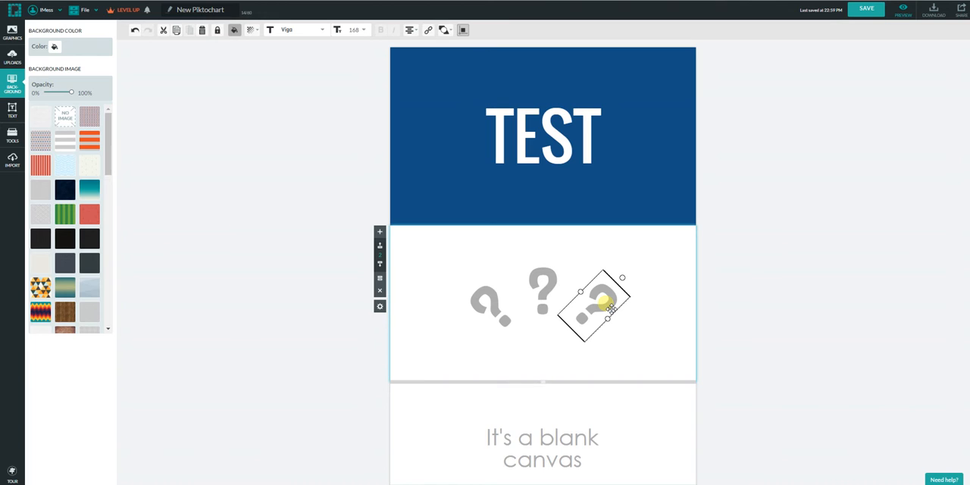
key("Delete")
left_click(541, 301)
key("Delete")
left_click(505, 319)
key("Delete")
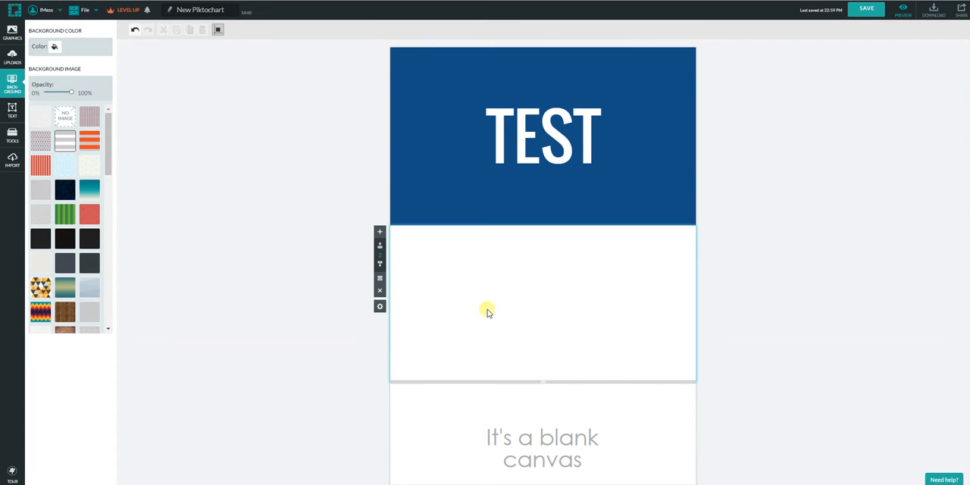
Try several background images on the second block and settle on the orange, brown and light-blue triangle pattern.
left_click(89, 140)
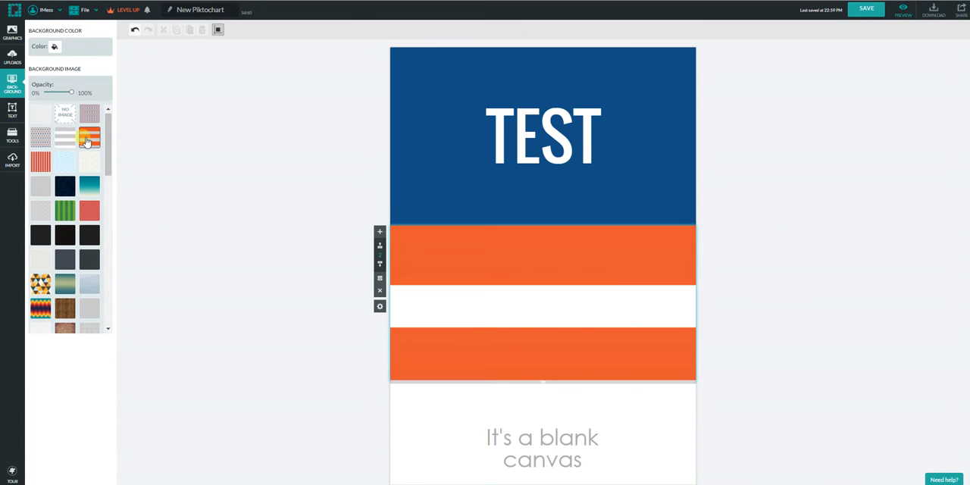
left_click(65, 141)
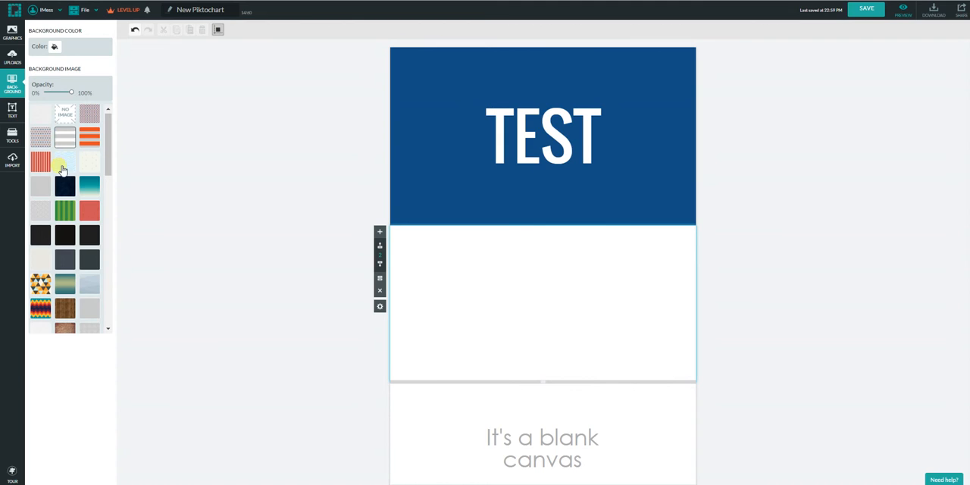
left_click(41, 160)
left_click(64, 140)
left_click(41, 140)
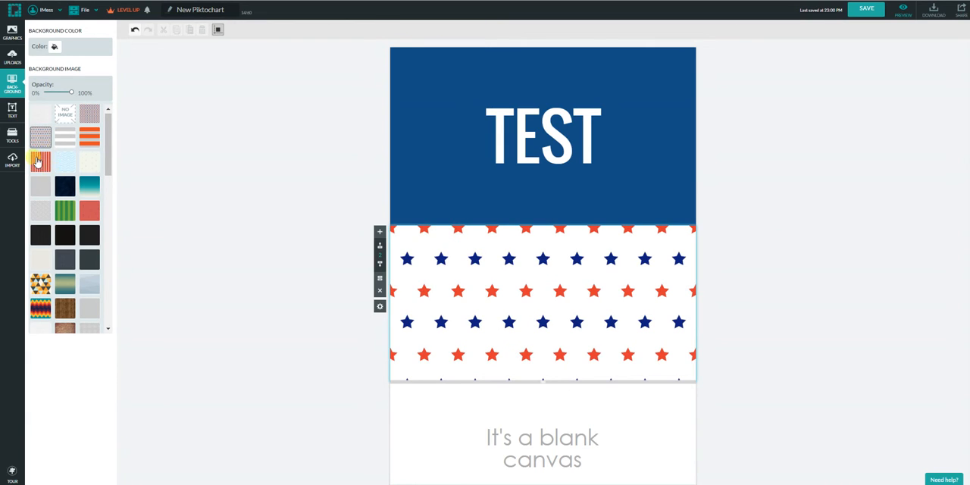
left_click(38, 161)
left_click(41, 285)
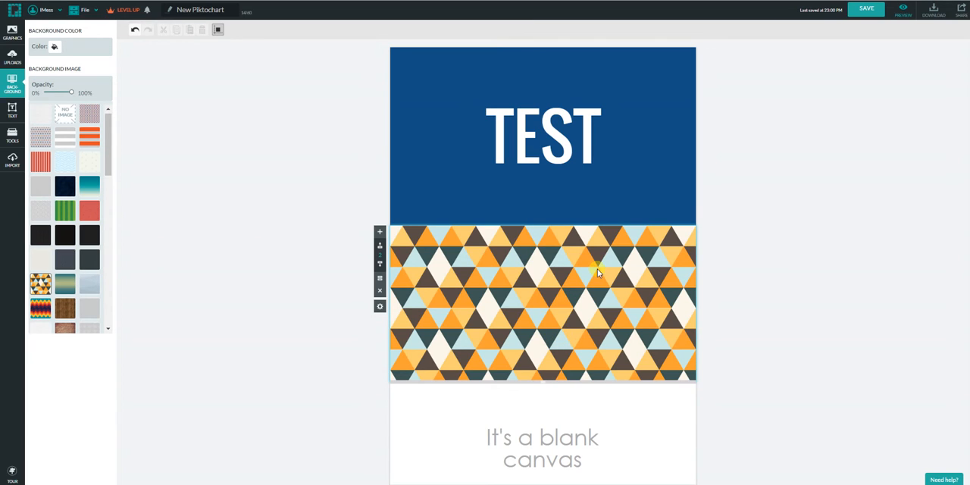
Add the light green leaf icon from the General icons to the left half of the second block.
left_click(12, 35)
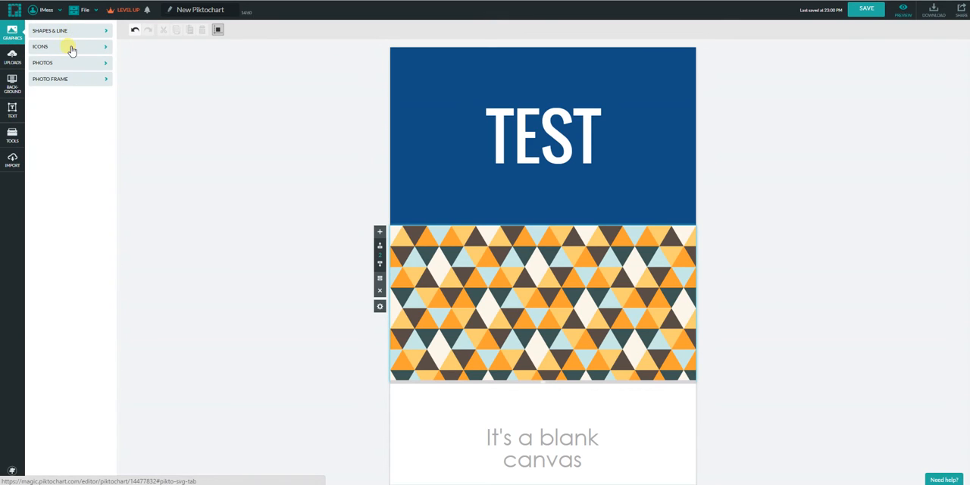
left_click(68, 34)
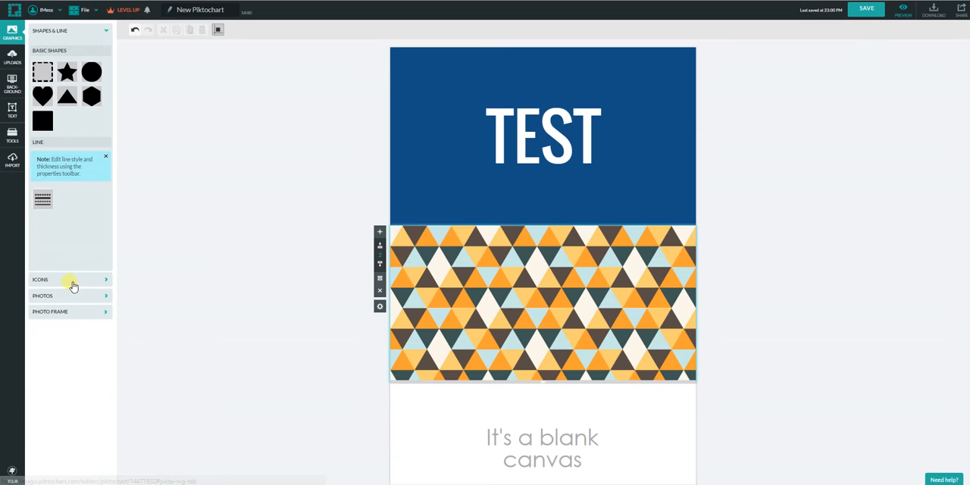
left_click(71, 280)
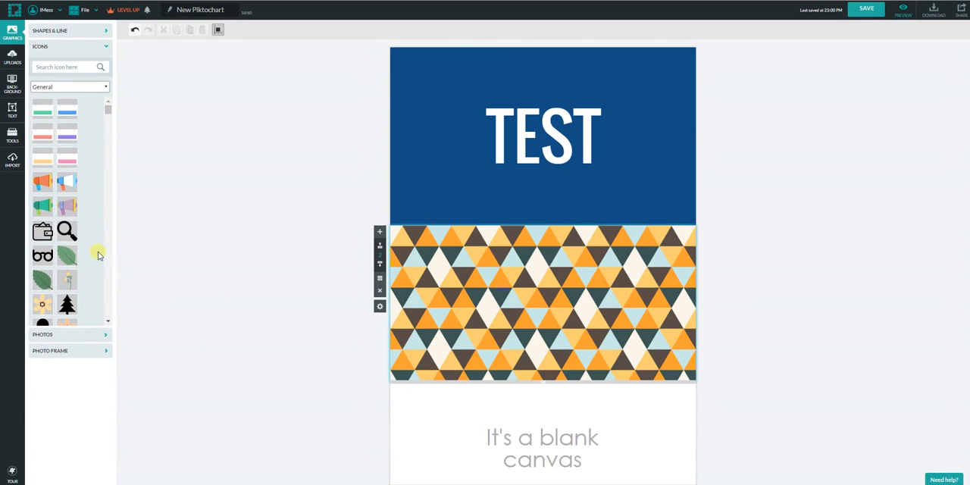
left_click_drag(64, 255, 512, 342)
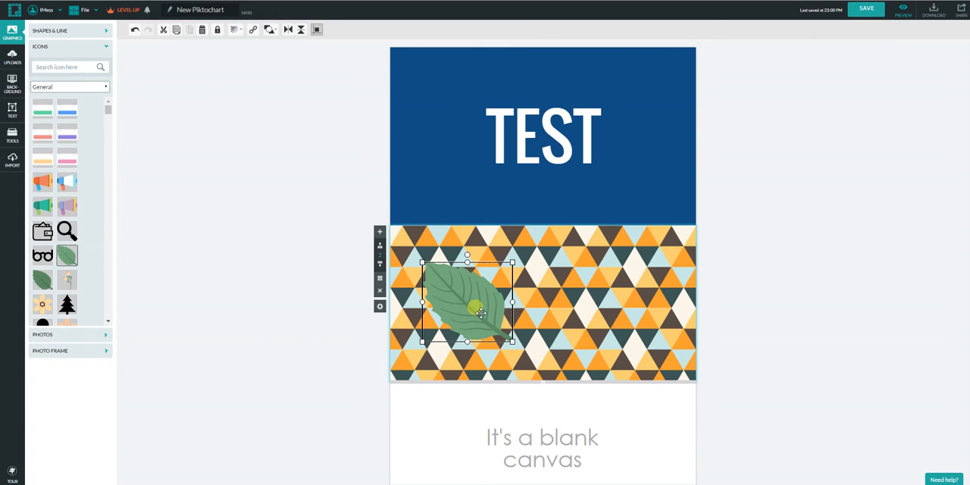
left_click(234, 28)
Add the pine tree icon to the right of the leaf in the second block and set its colour to #FB4600.
scroll(68, 225, "down", 2)
mouse_move(69, 224)
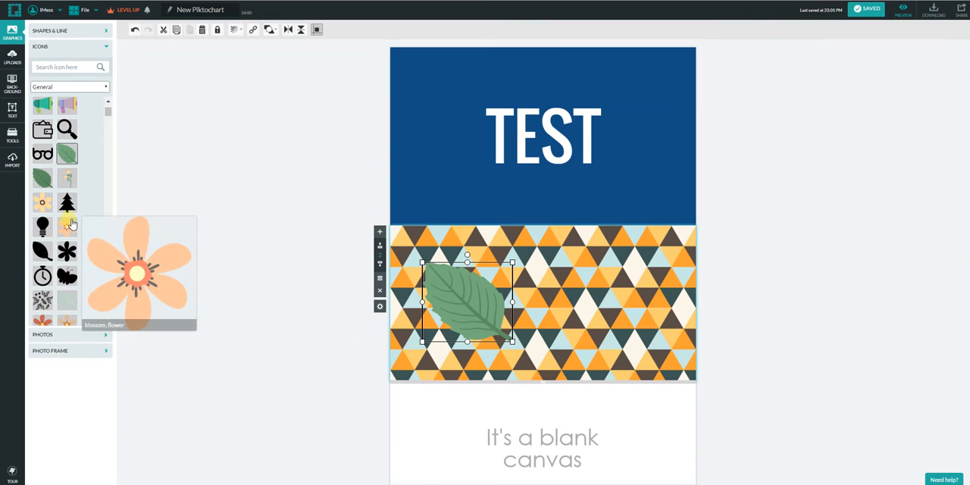
mouse_move(69, 207)
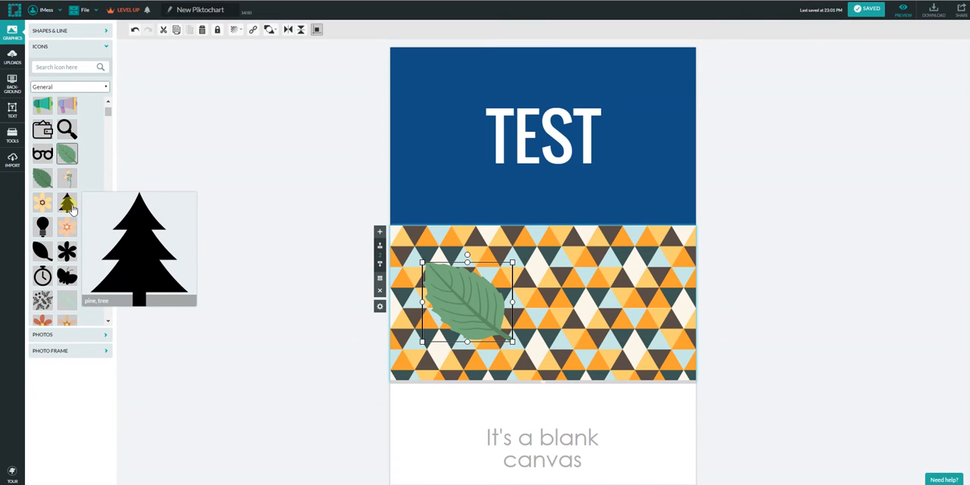
left_click_drag(69, 207, 560, 275)
left_click_drag(587, 307, 611, 326)
left_click(236, 31)
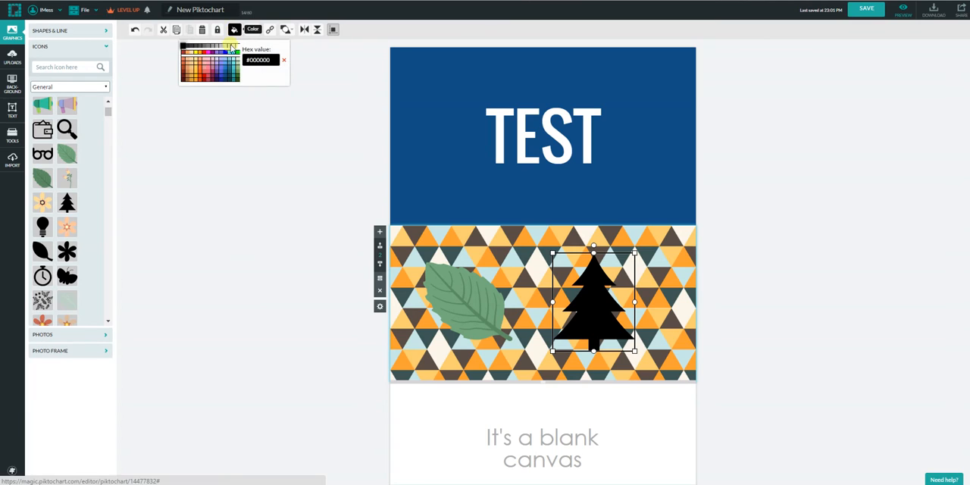
left_click(200, 78)
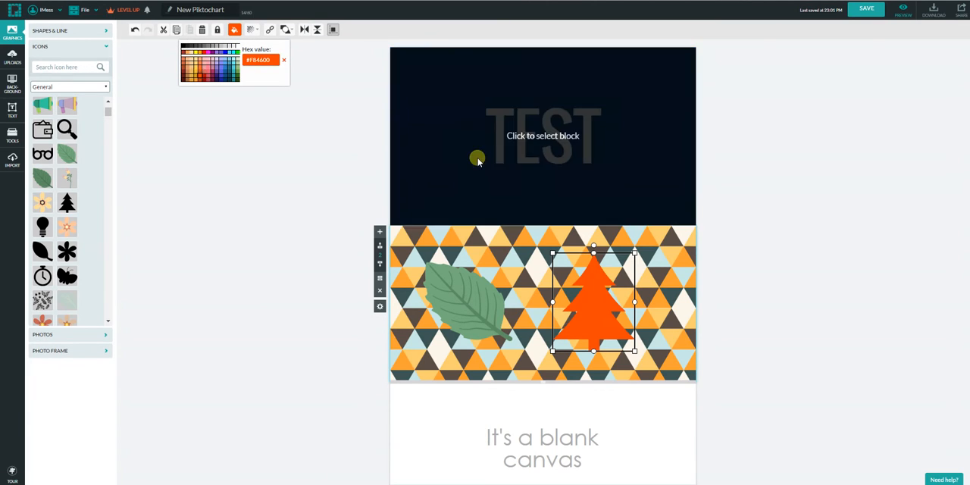
Move the pine tree slightly left and lower in the second block, then deselect it.
mouse_move(597, 315)
left_mouse_down()
mouse_move(590, 321)
mouse_move(591, 311)
left_mouse_up()
left_click(591, 312)
key("Down")
key("Down")
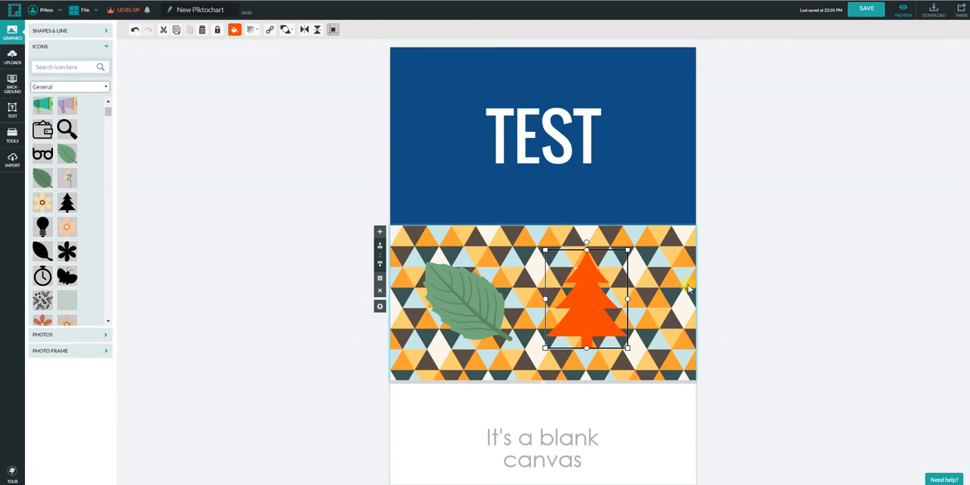
left_click(845, 240)
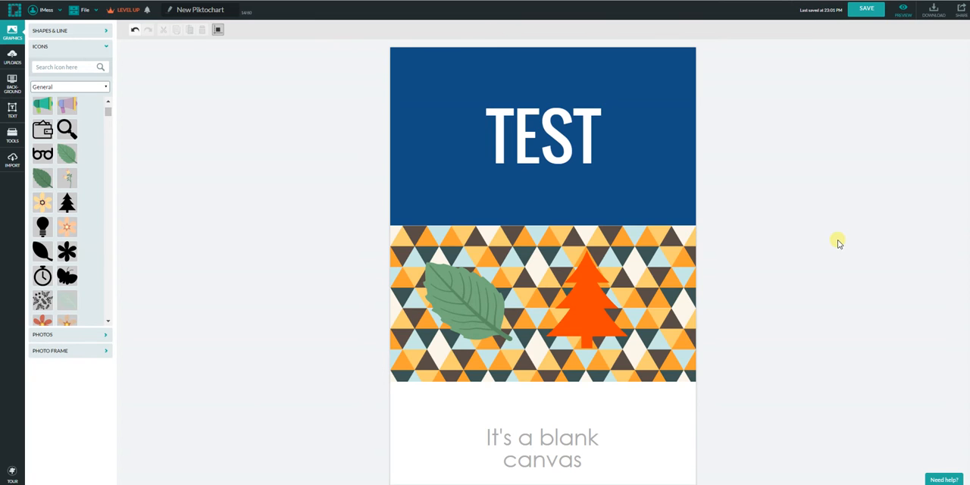
left_click(586, 306)
left_click(598, 295)
left_click_drag(600, 308, 601, 324)
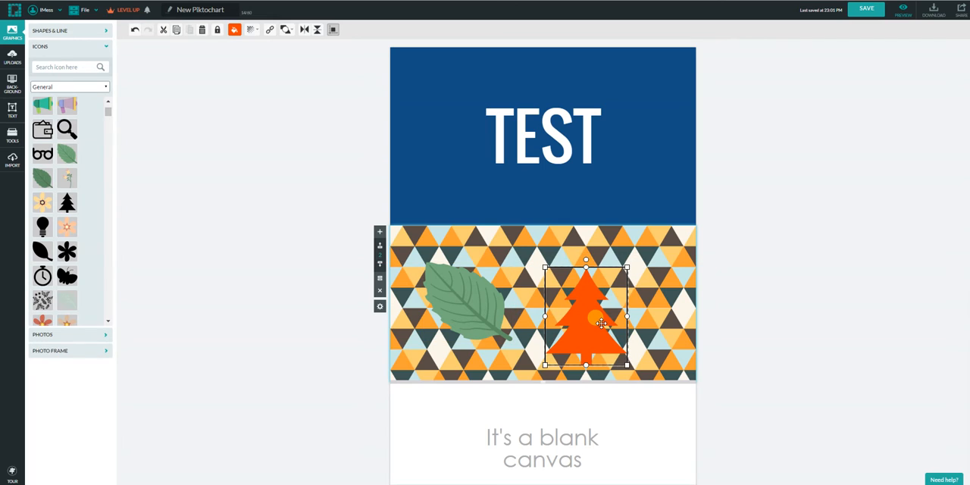
left_click(870, 296)
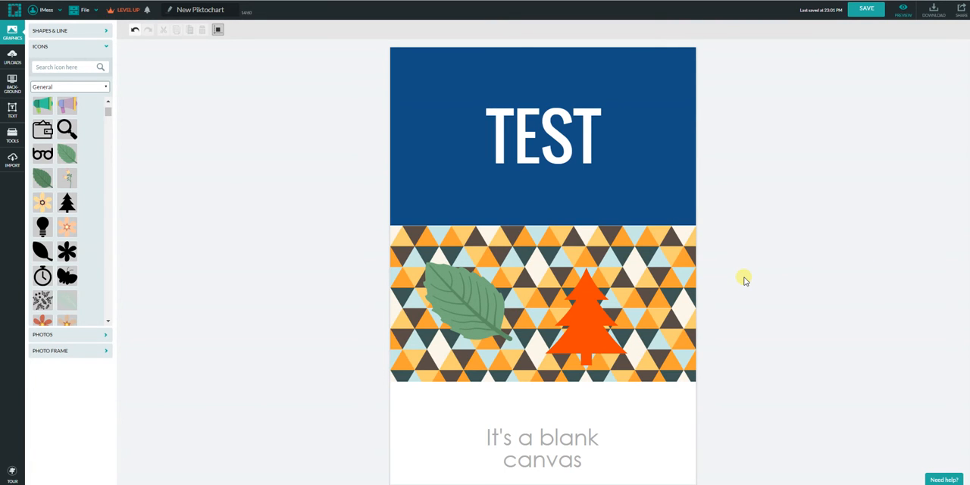
Add a new blank block below the third block with the "It's a blank canvas" text.
scroll(743, 279, "down", 3)
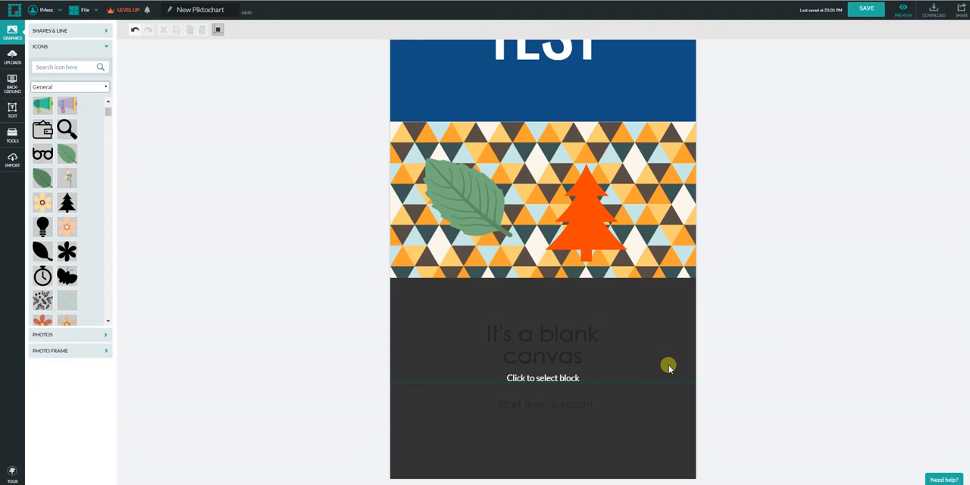
left_click(505, 358)
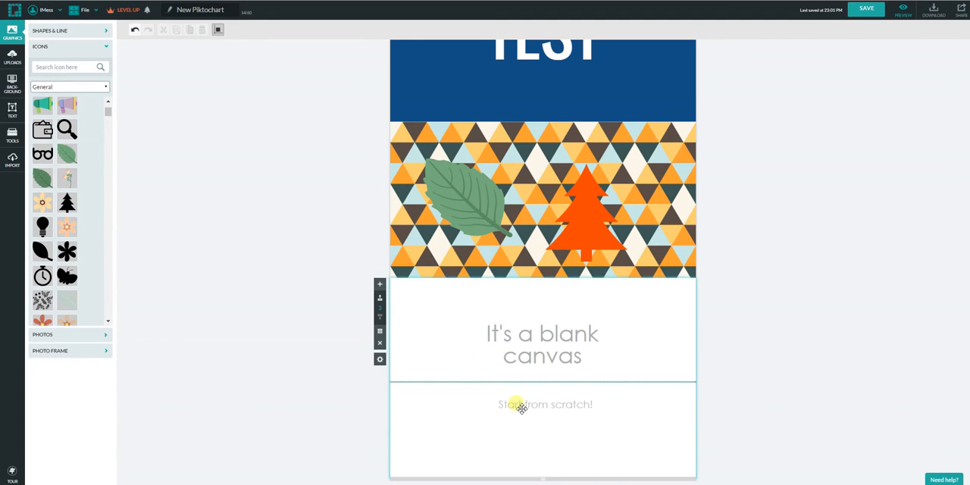
left_click(543, 365)
left_click(551, 382)
left_click(381, 284)
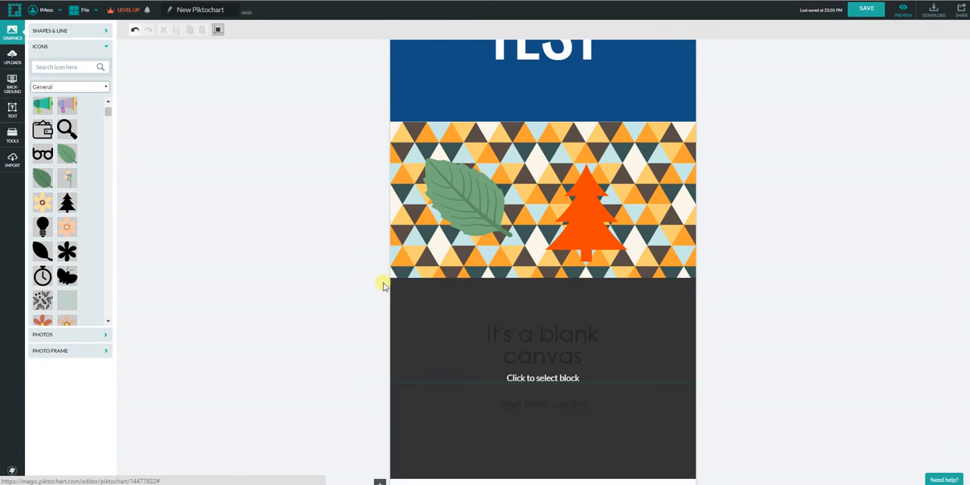
Increase the height of the third block considerably by extending its lower edge.
left_click(560, 276)
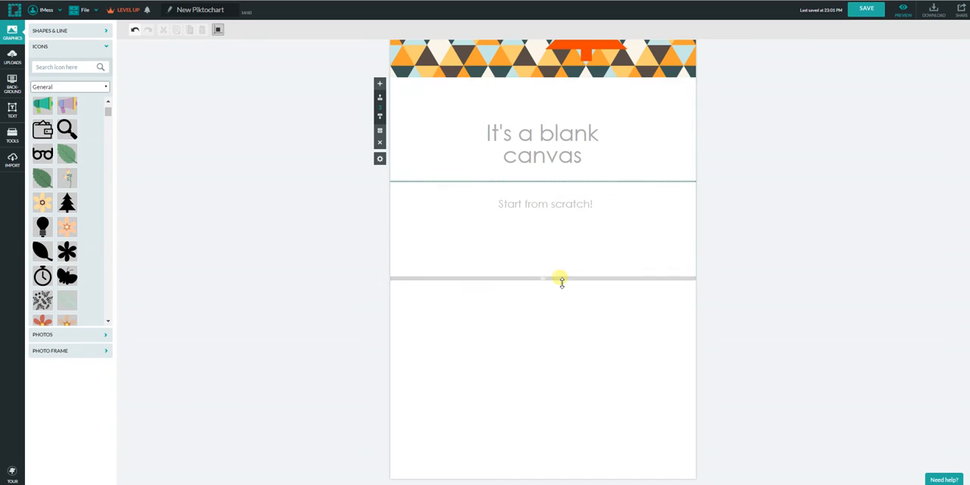
left_click_drag(539, 278, 546, 341)
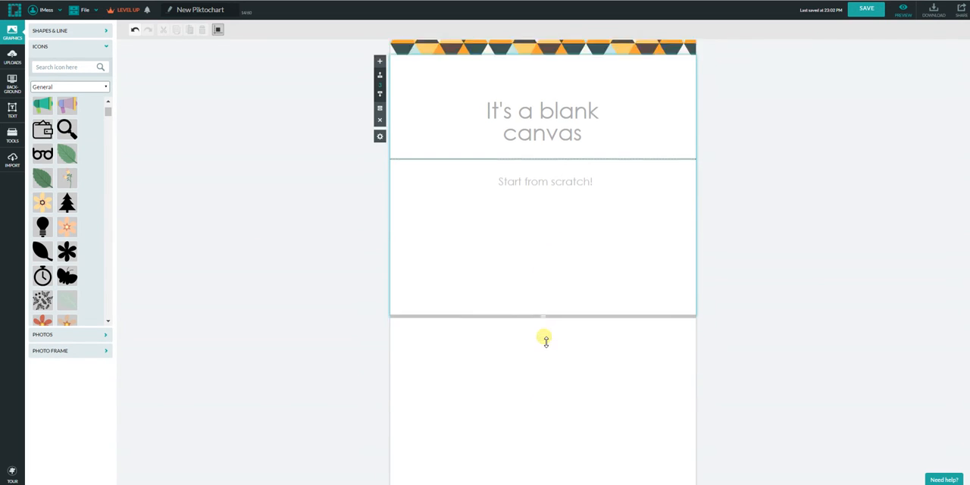
left_click_drag(542, 276, 558, 463)
scroll(569, 346, "down", 3)
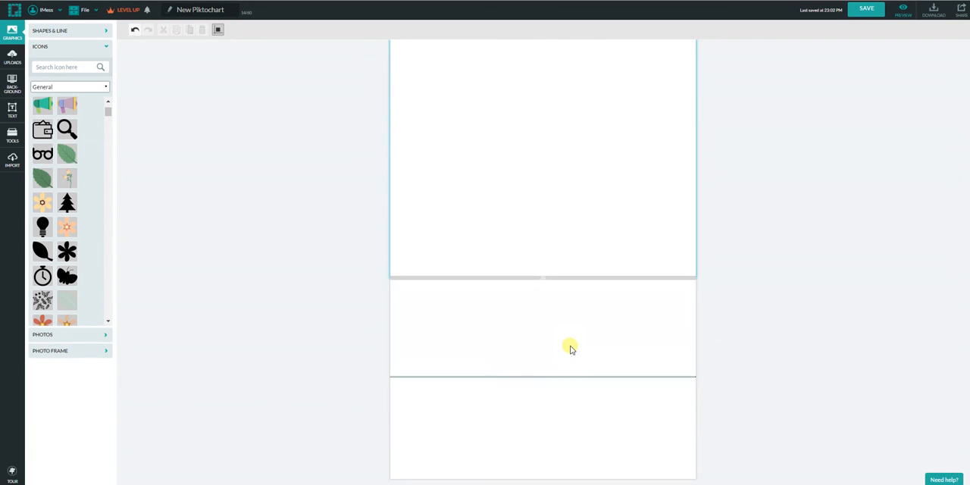
Browse the stock photos, photo frames and uploaded images available for the infographic.
scroll(615, 421, "up", 3)
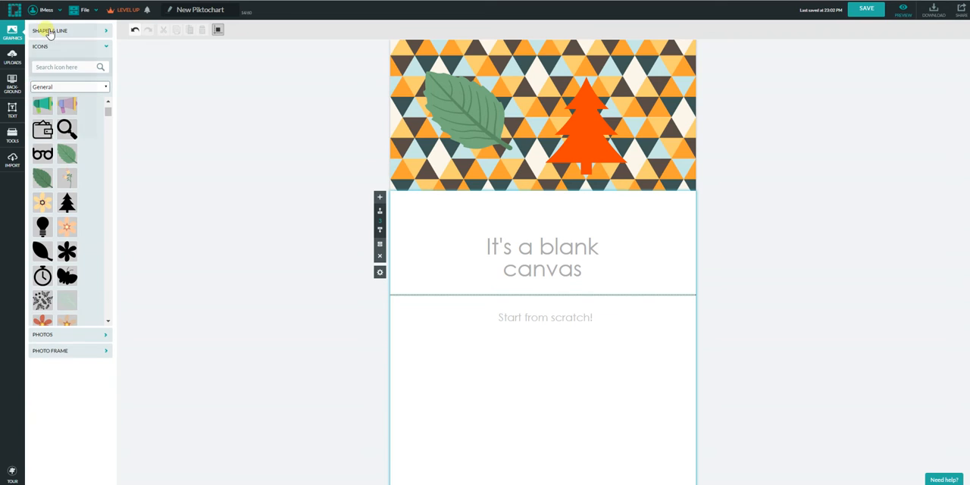
left_click(70, 335)
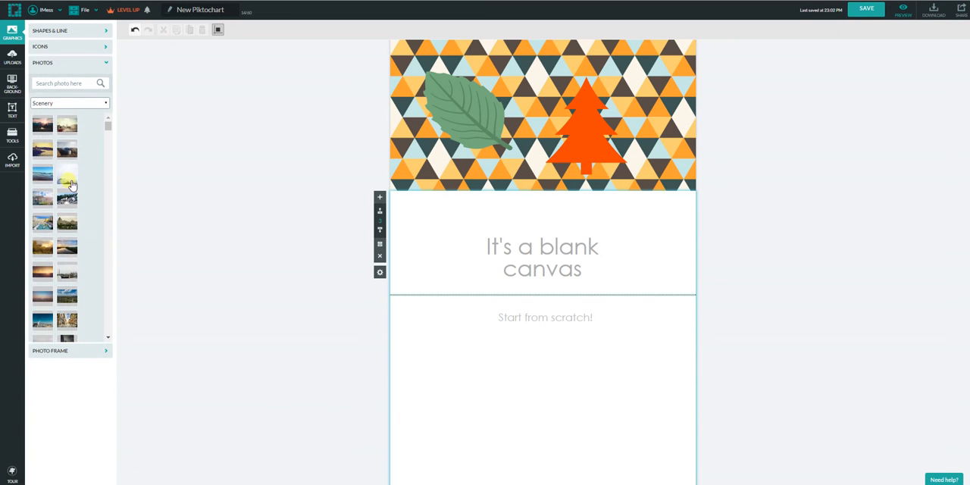
scroll(107, 341, "down", 2)
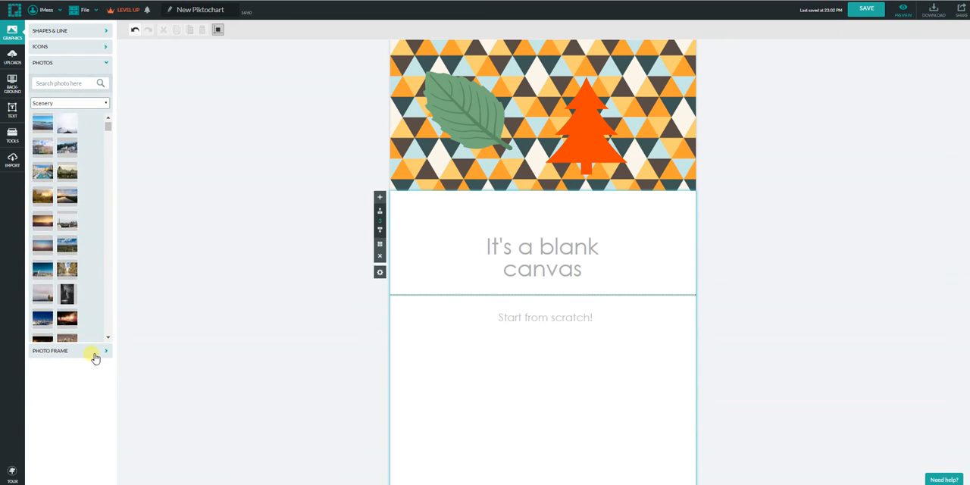
left_click(94, 353)
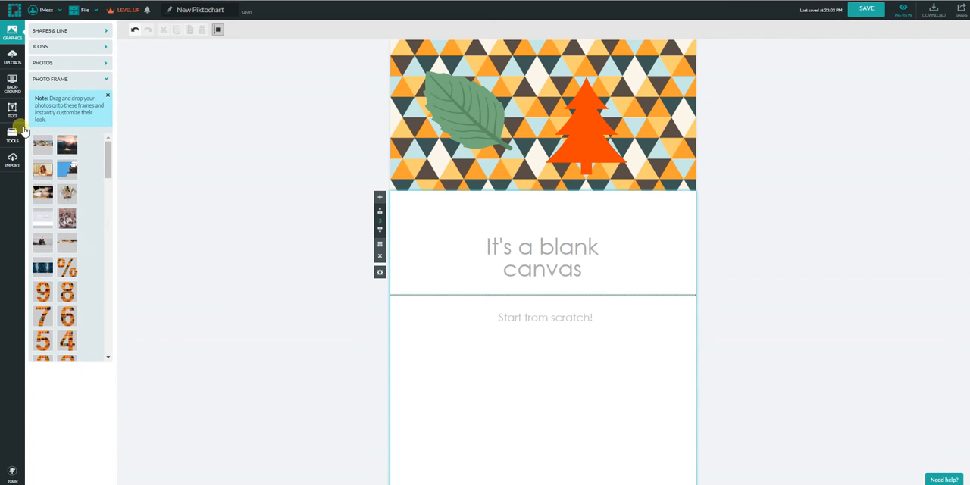
left_click(12, 57)
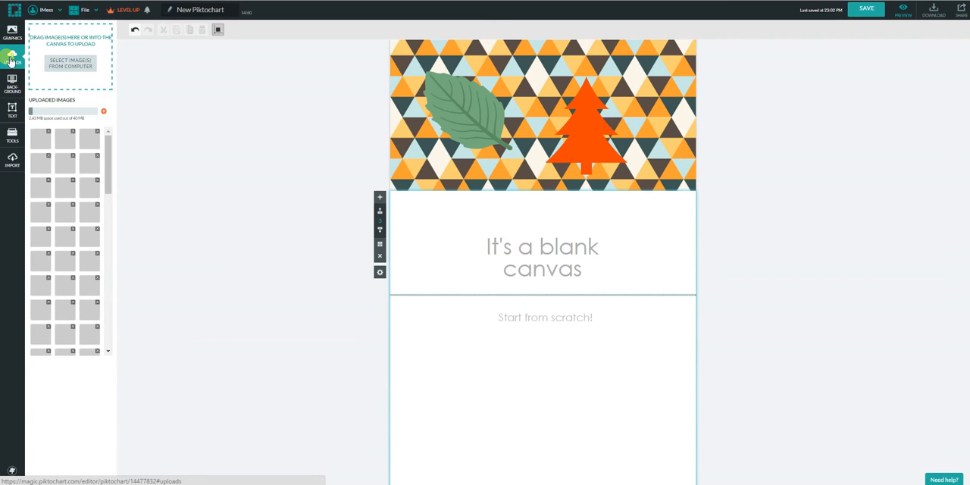
left_click(82, 67)
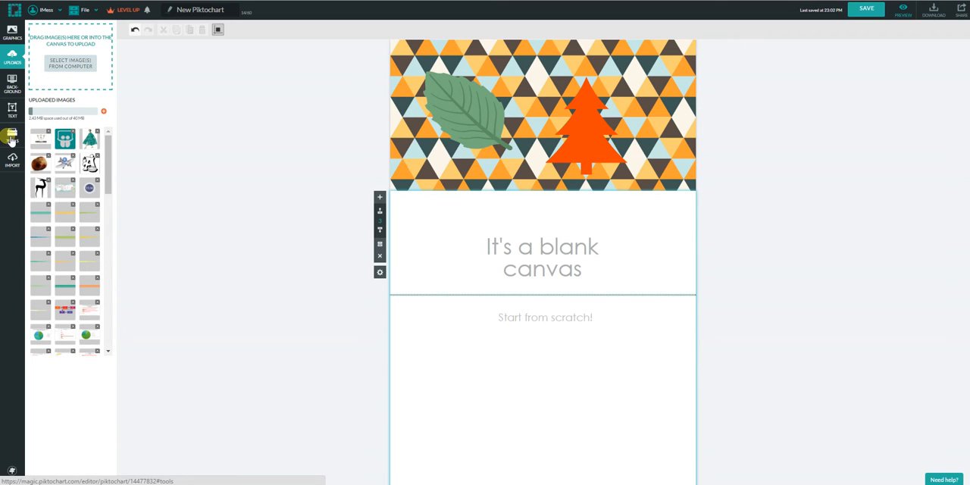
Preview the vertical bar, horizontal bar, area and scatter chart types with the sample data, and close the chart editor without inserting a chart.
left_click(11, 137)
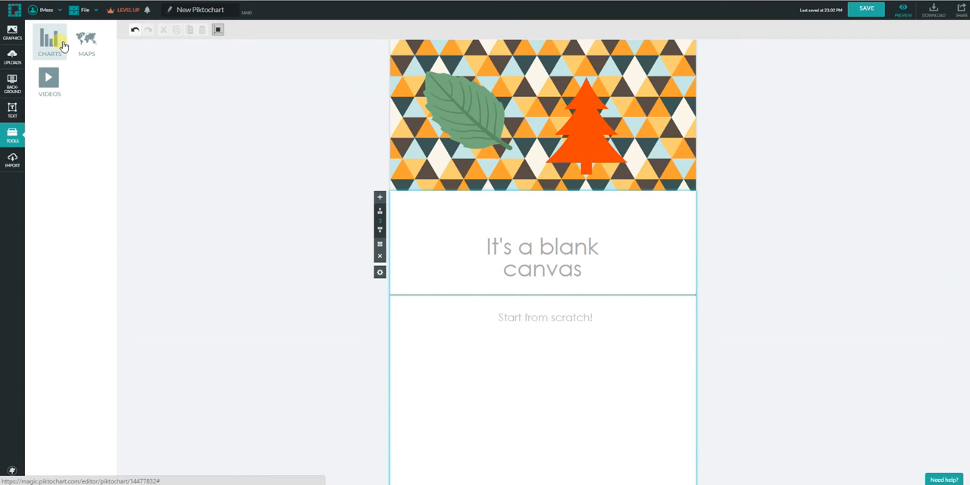
left_click(64, 45)
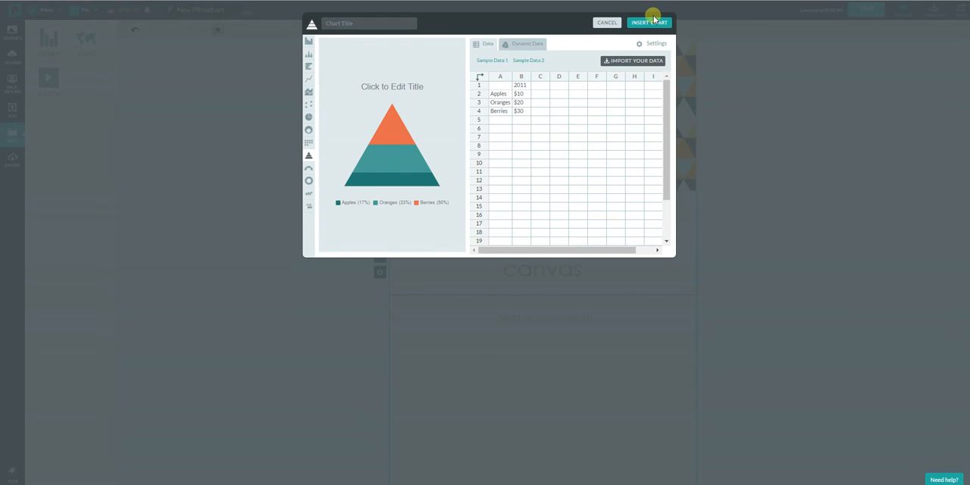
left_click(308, 42)
left_click(308, 54)
left_click(308, 68)
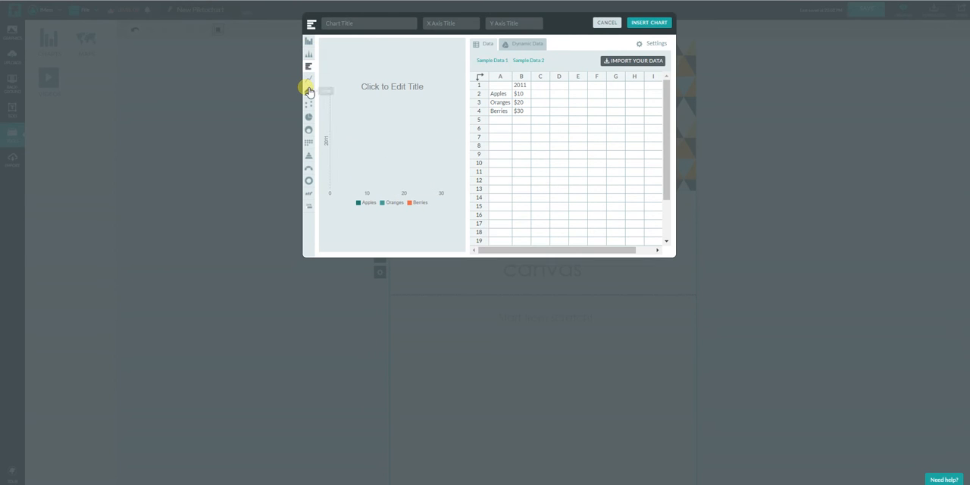
left_click(309, 92)
left_click(308, 103)
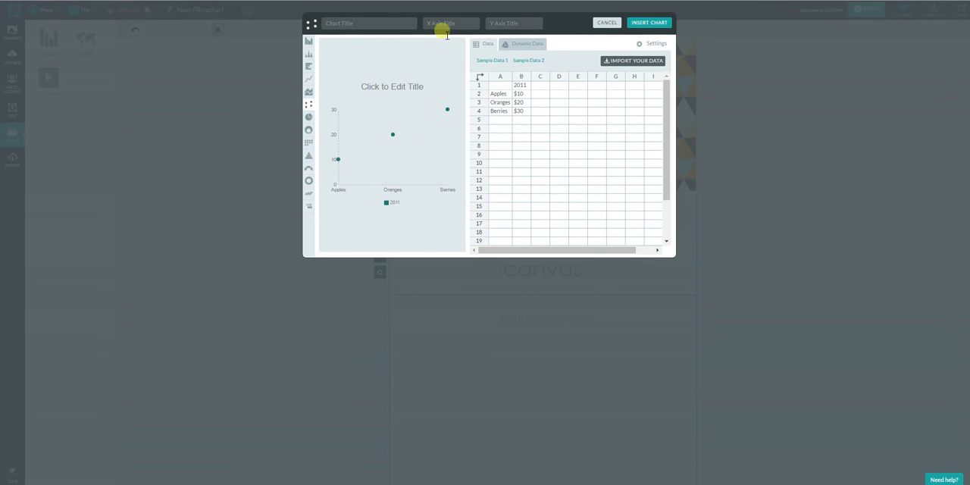
left_click(609, 22)
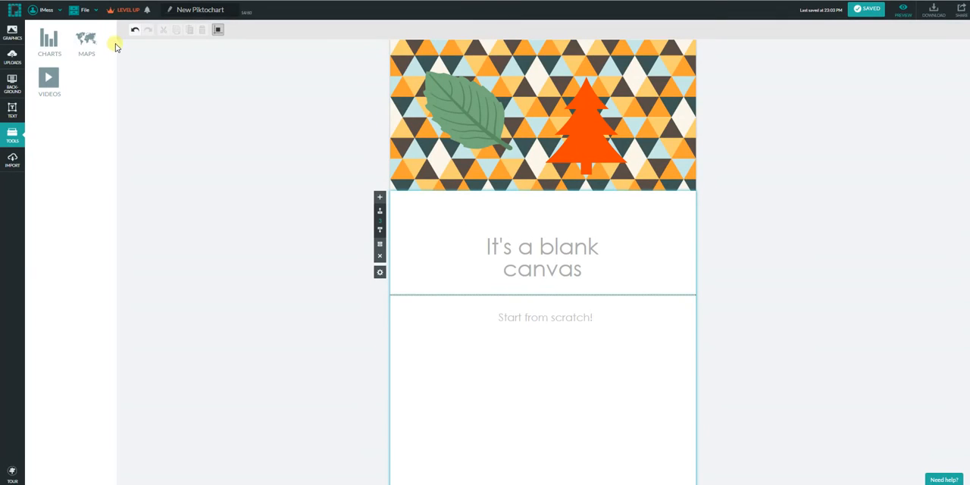
Preview the Europe map among the map regions and close the map chooser without inserting it.
left_click(88, 40)
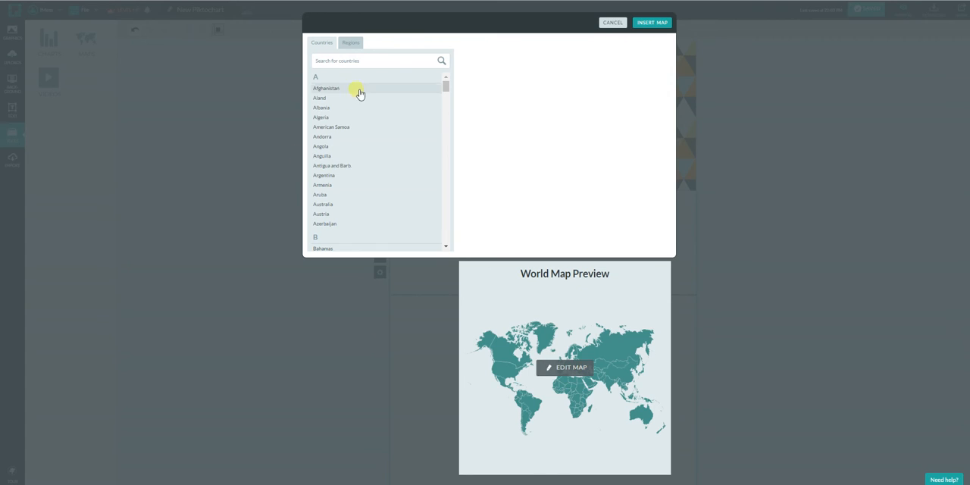
left_click(350, 42)
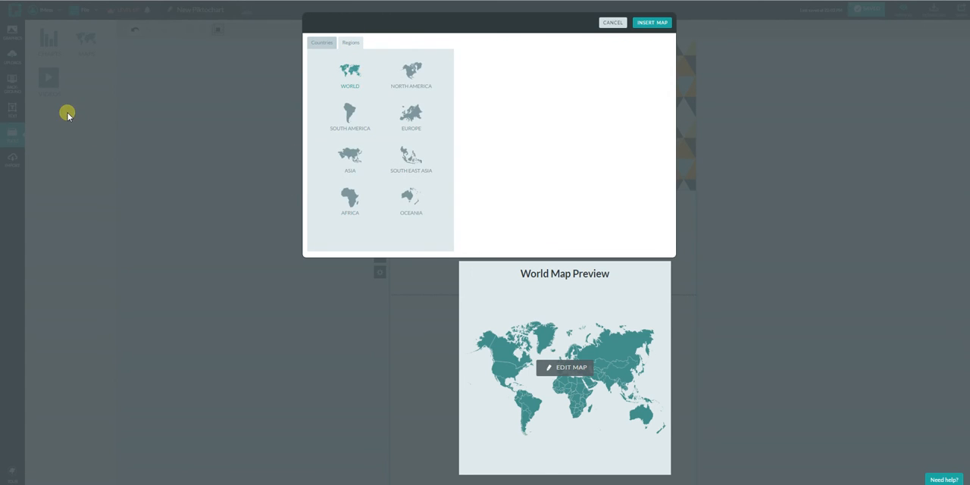
left_click(410, 113)
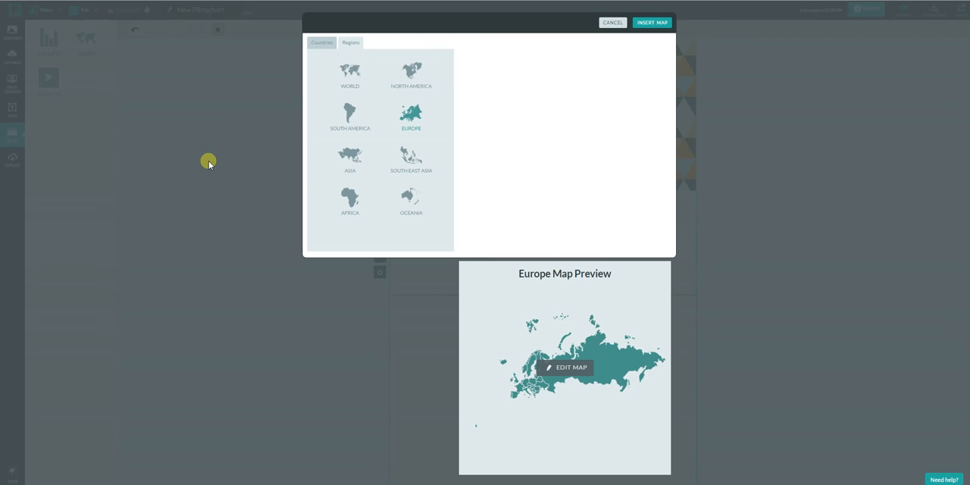
left_click(613, 22)
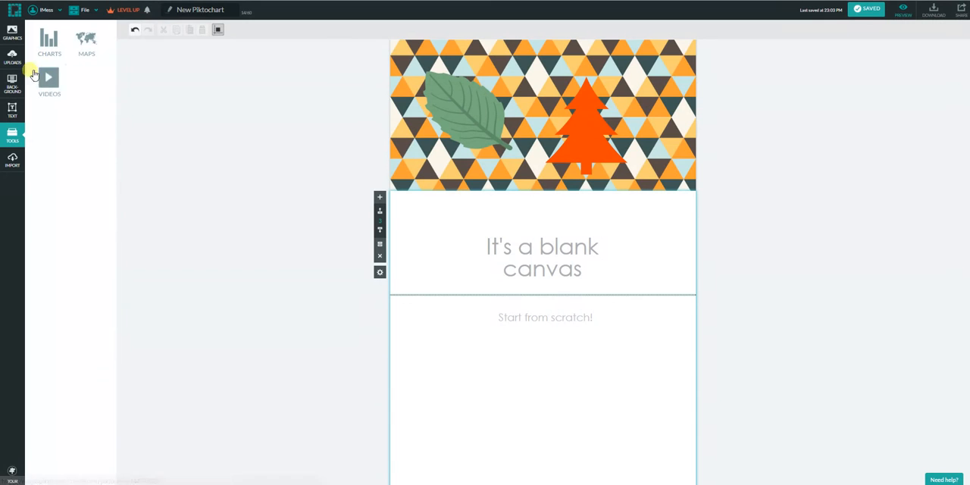
Look over the video embedding, SurveyMonkey import, graphics, uploads and background options.
left_click(48, 79)
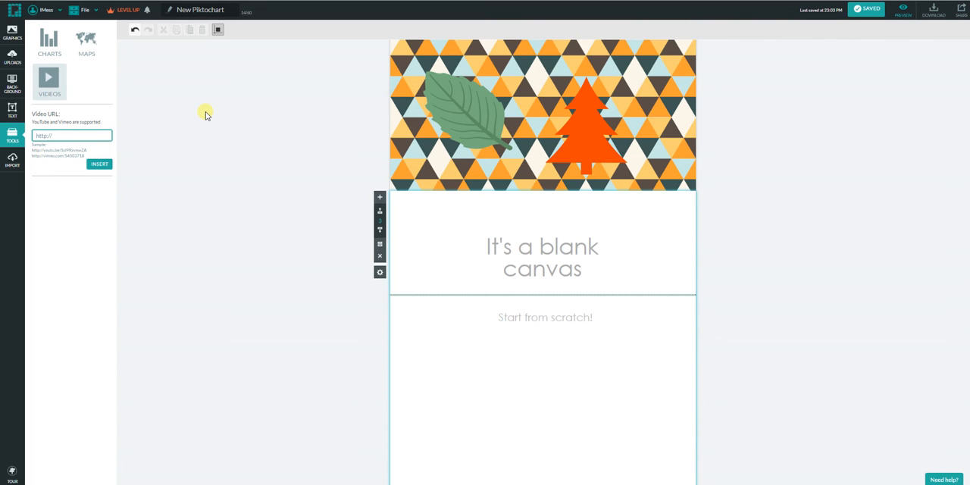
left_click(15, 159)
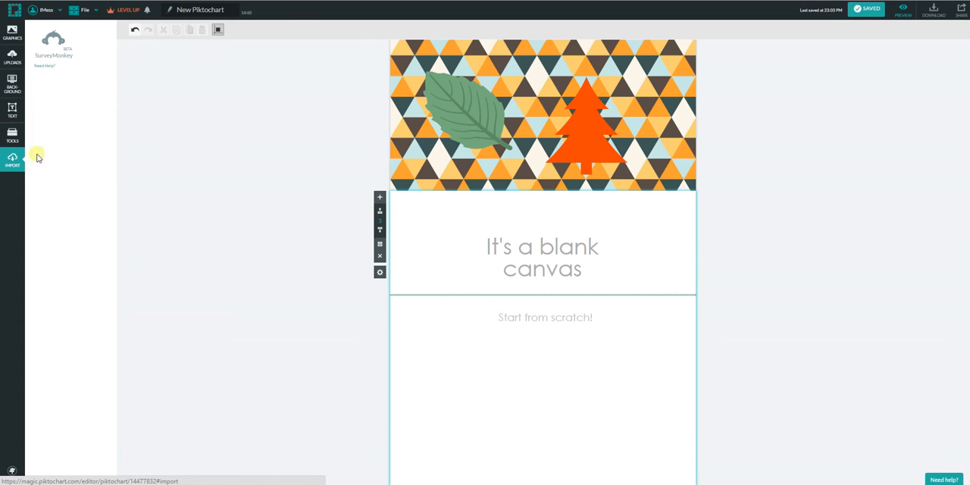
left_click(15, 34)
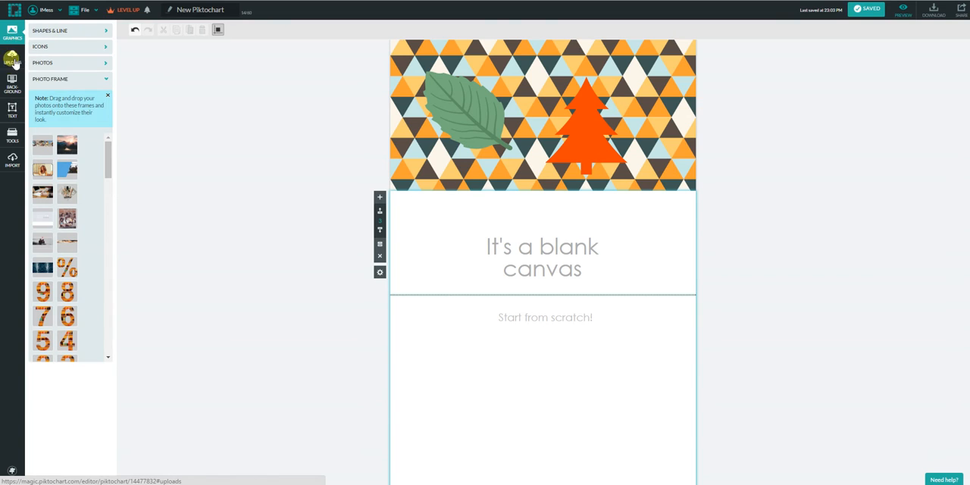
left_click(12, 60)
left_click(13, 85)
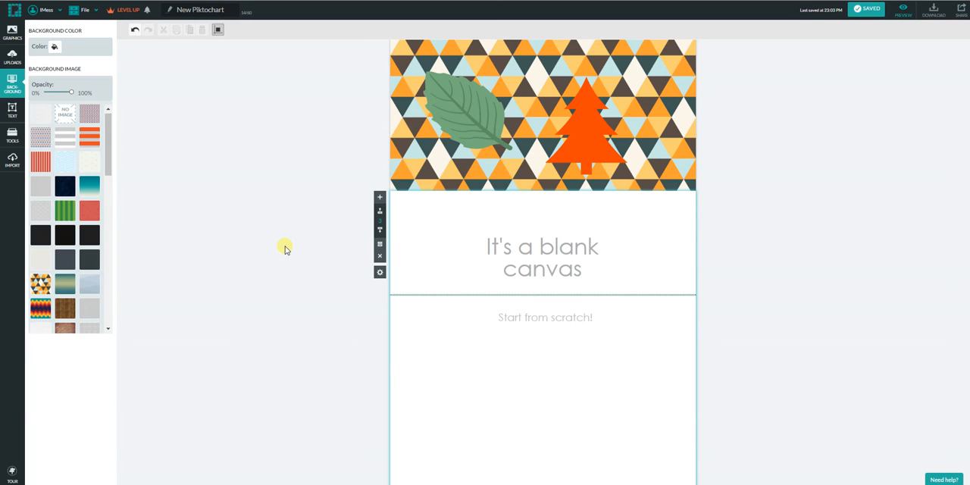
Preview the infographic from its title block, return to the editor, and review the download settings without downloading.
scroll(258, 253, "up", 3)
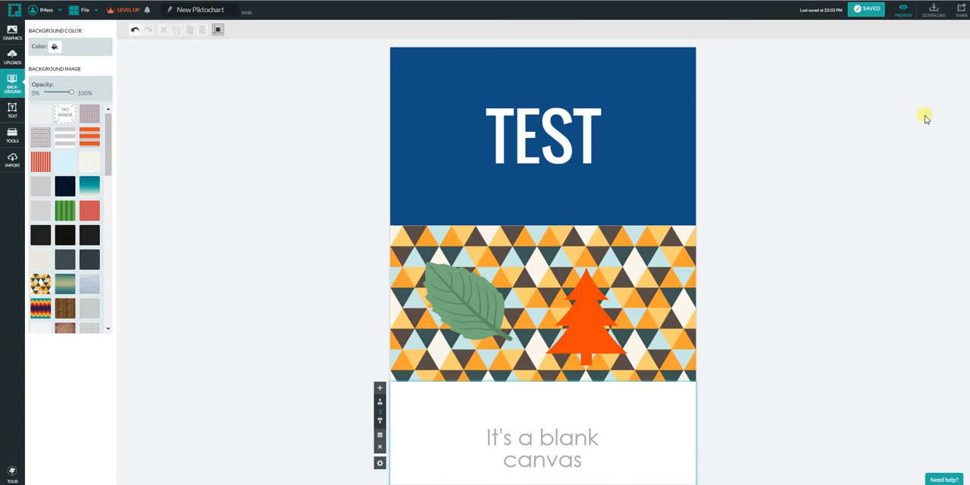
left_click(905, 13)
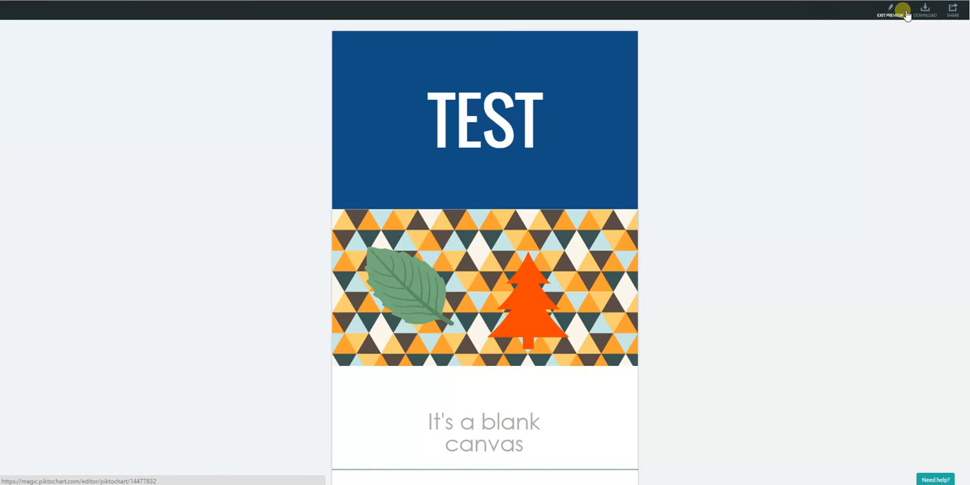
scroll(801, 284, "down", 10)
scroll(806, 285, "up", 5)
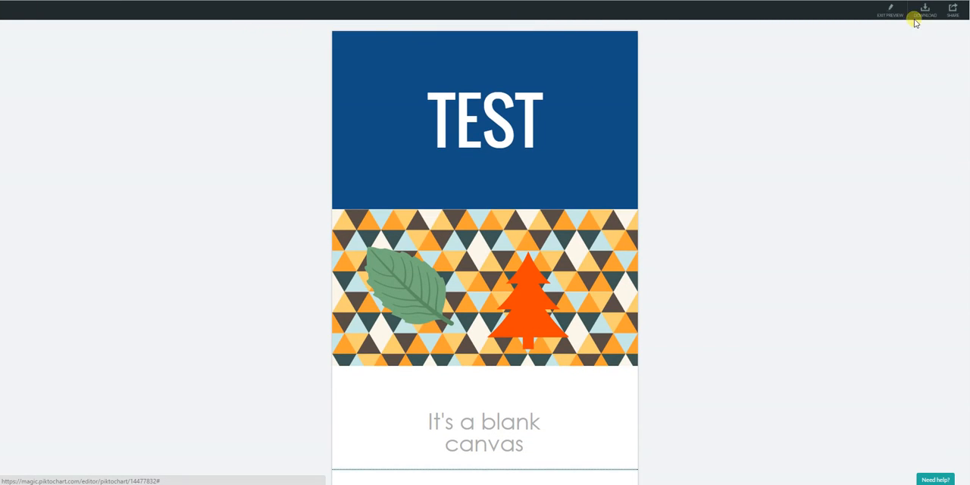
left_click(889, 10)
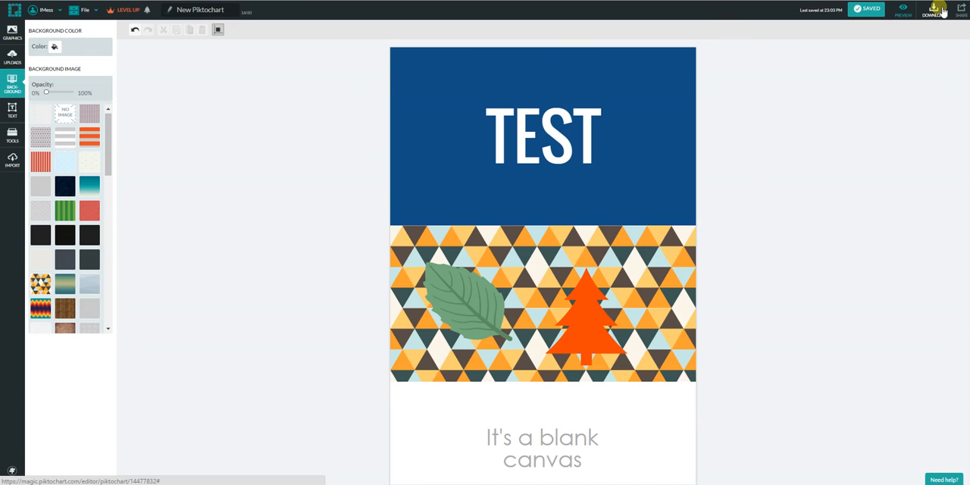
left_click(934, 9)
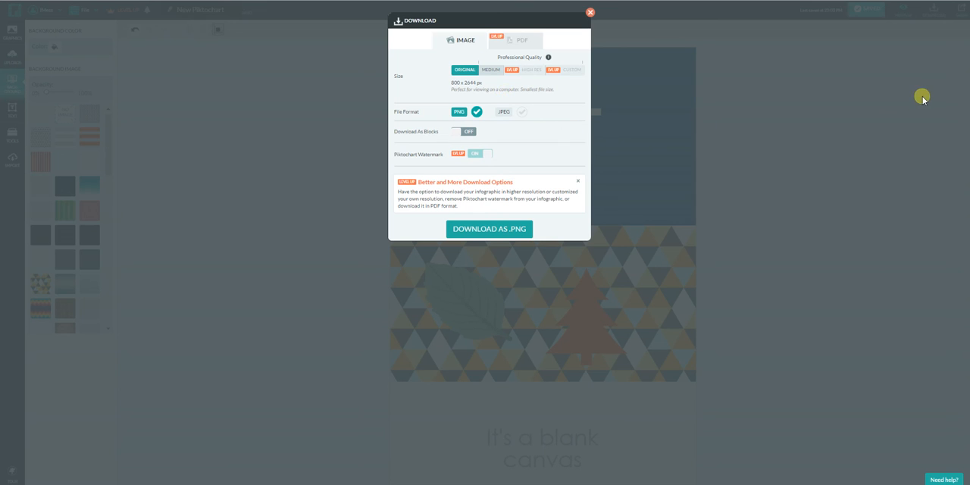
left_click(591, 12)
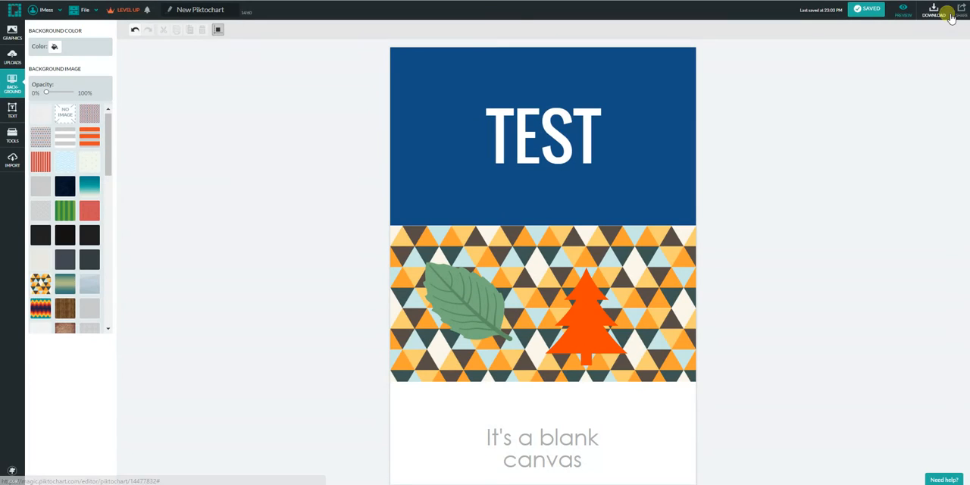
Start sharing the infographic and name it TEST2.
left_click(959, 11)
left_click(497, 101)
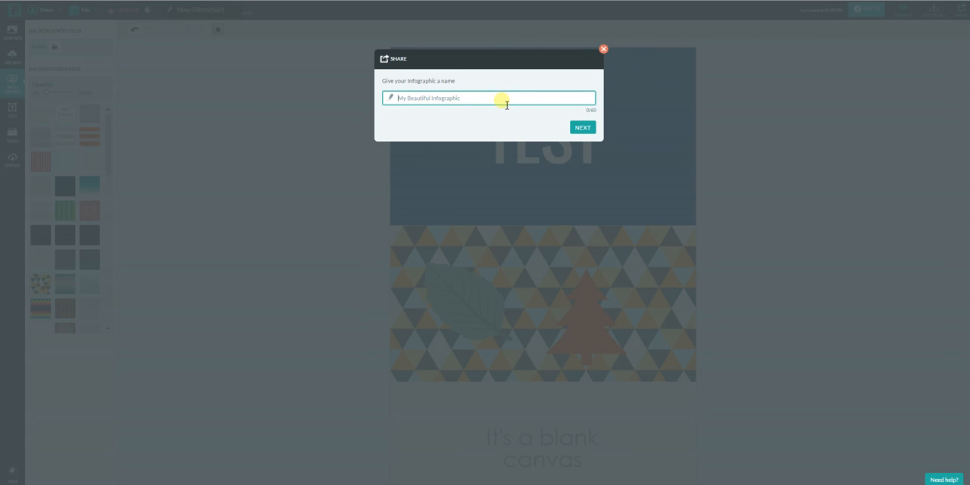
type("TEST2")
left_click(581, 127)
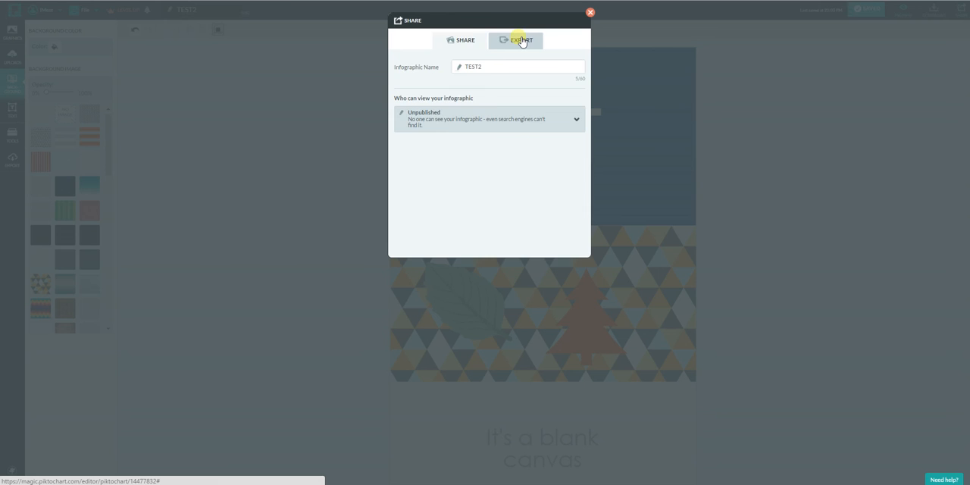
Review the export destinations and the viewing permissions of the infographic, leaving it unpublished, and close the sharing dialog.
left_click(521, 42)
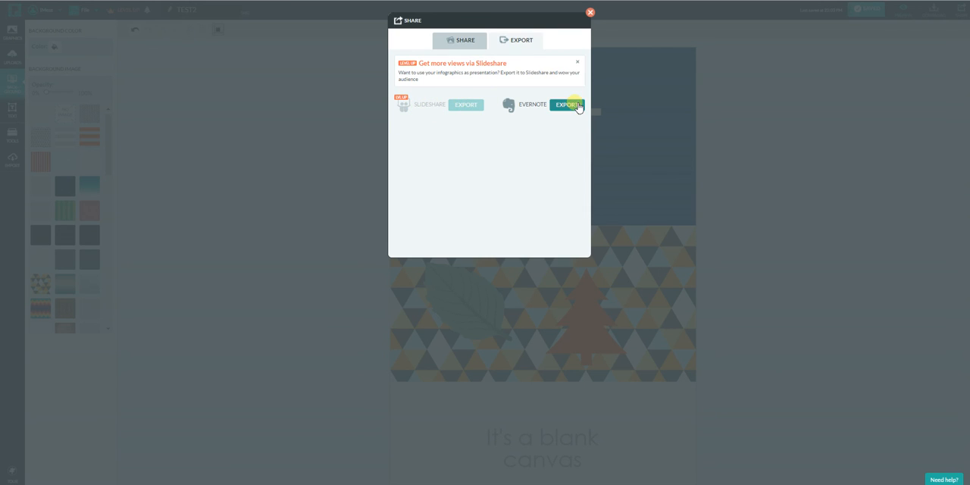
left_click(475, 43)
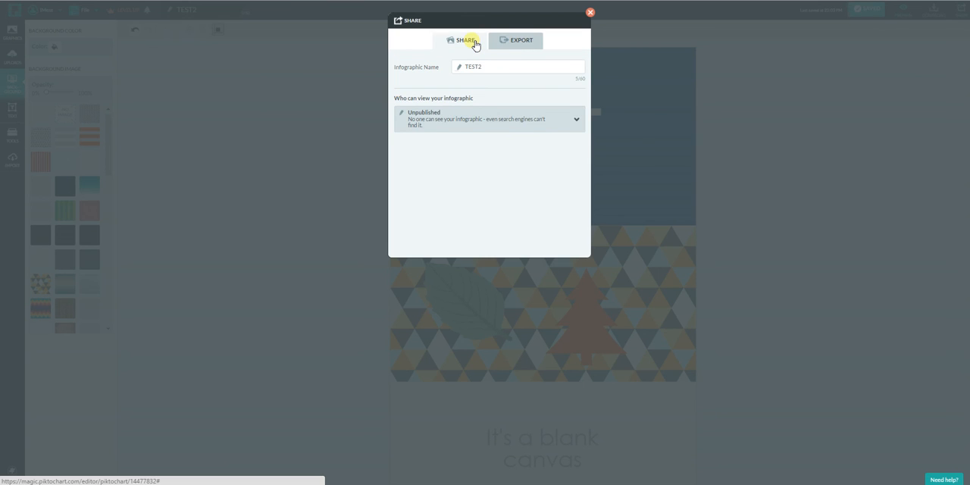
left_click(590, 13)
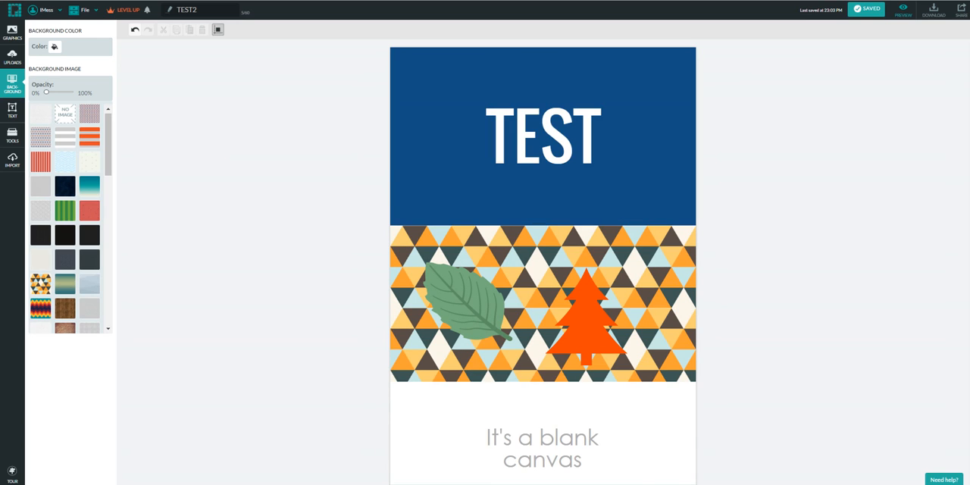
left_click(508, 484)
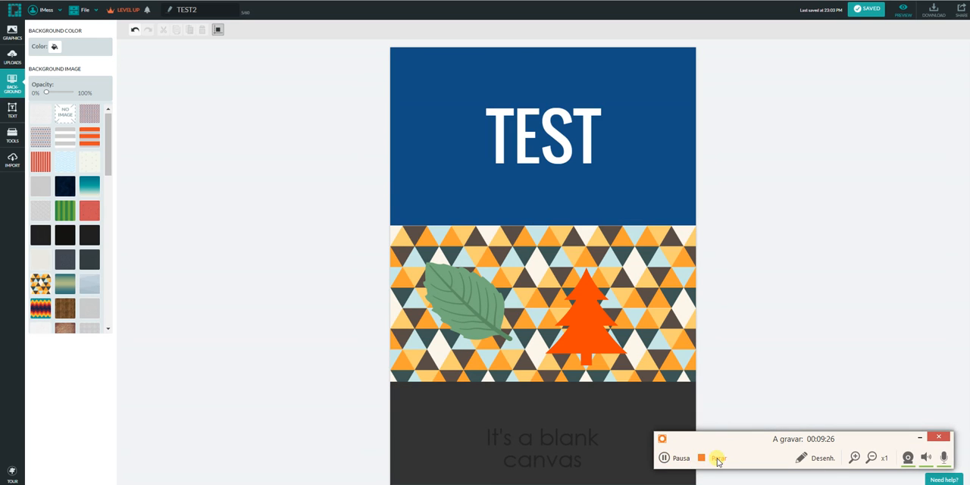